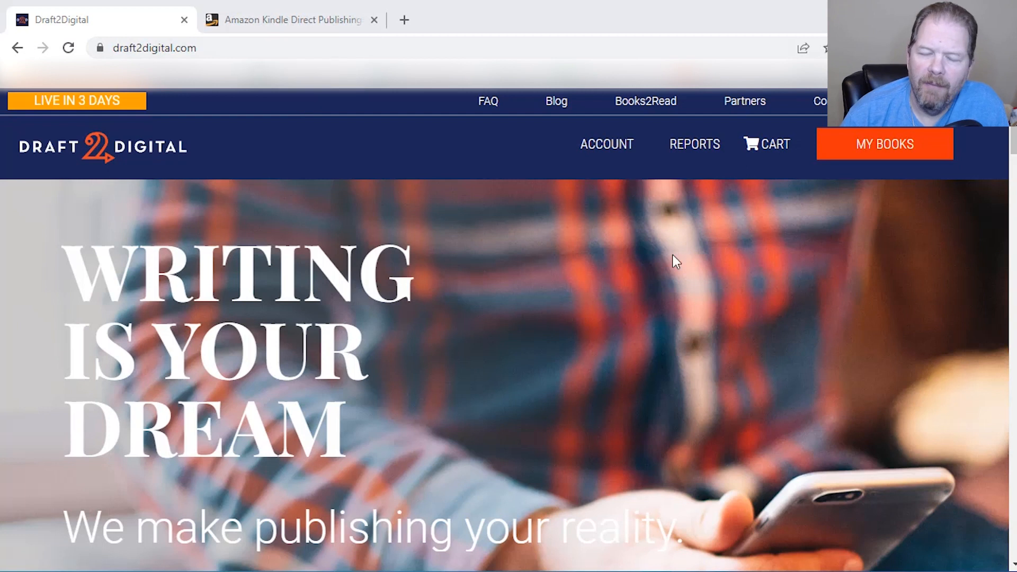
Start a new ebook project and upload One Bad Call_Front.jpg as its front cover art
left_click(895, 156)
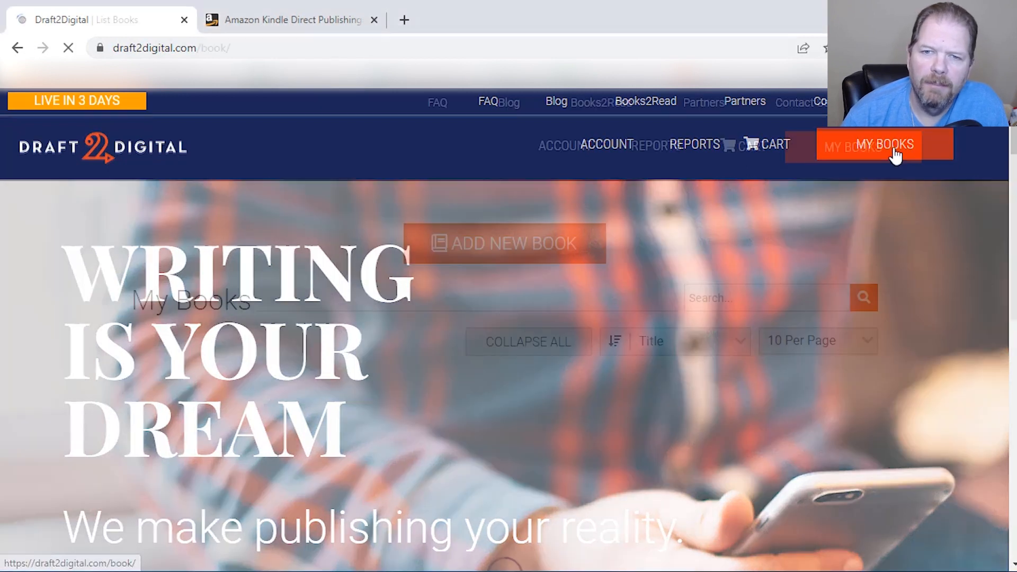
left_click(508, 254)
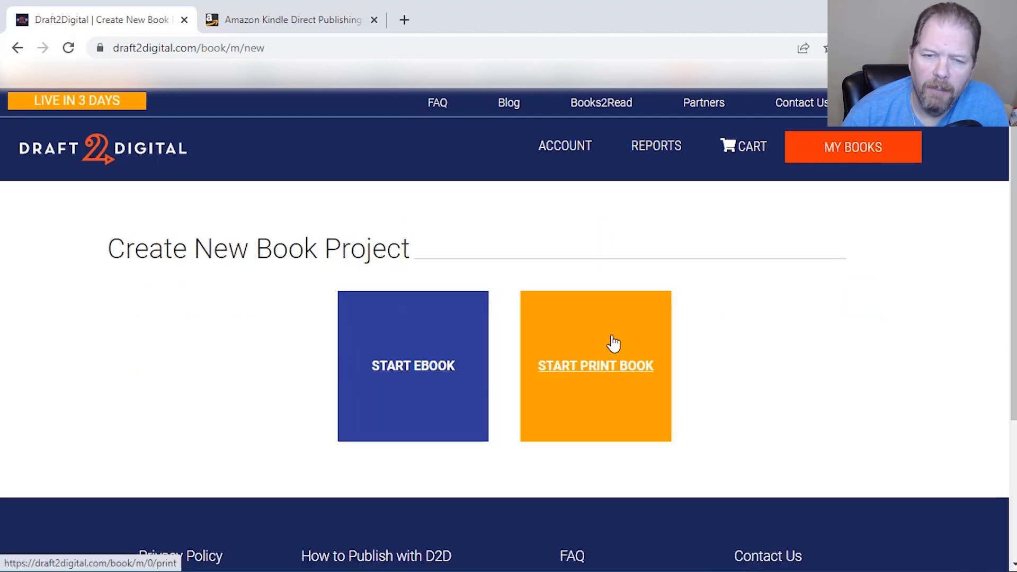
left_click(420, 370)
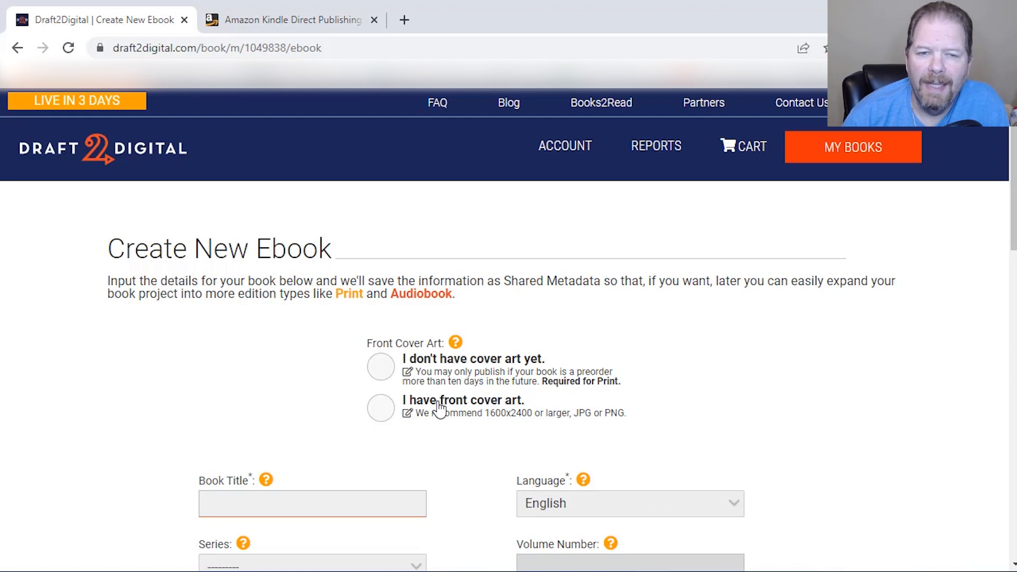
left_click(380, 409)
left_click(522, 519)
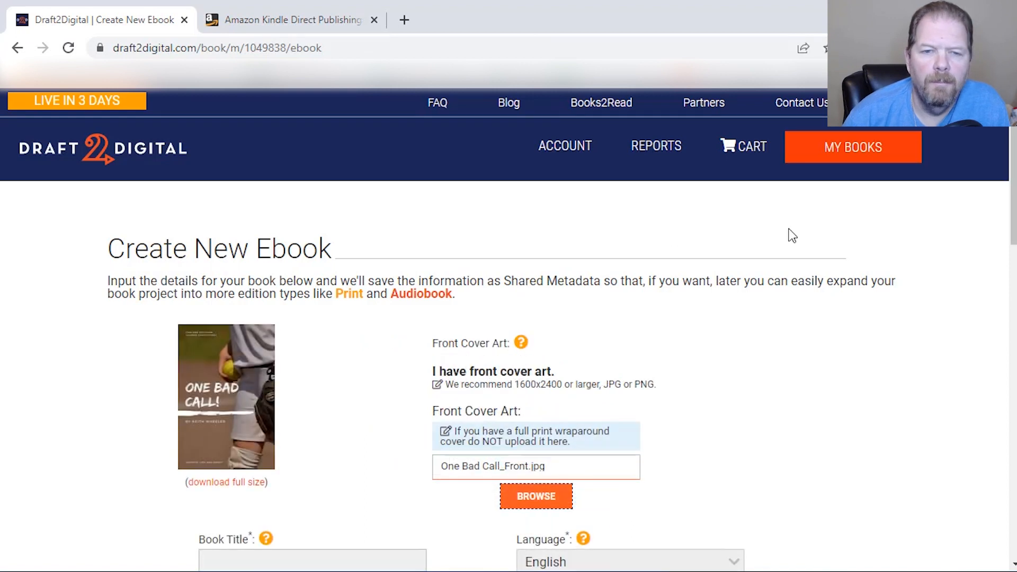
Title the book One Bad Call and add it to a new series named One Call as volume 1
scroll(717, 306, "down", 5)
scroll(716, 306, "down", 1)
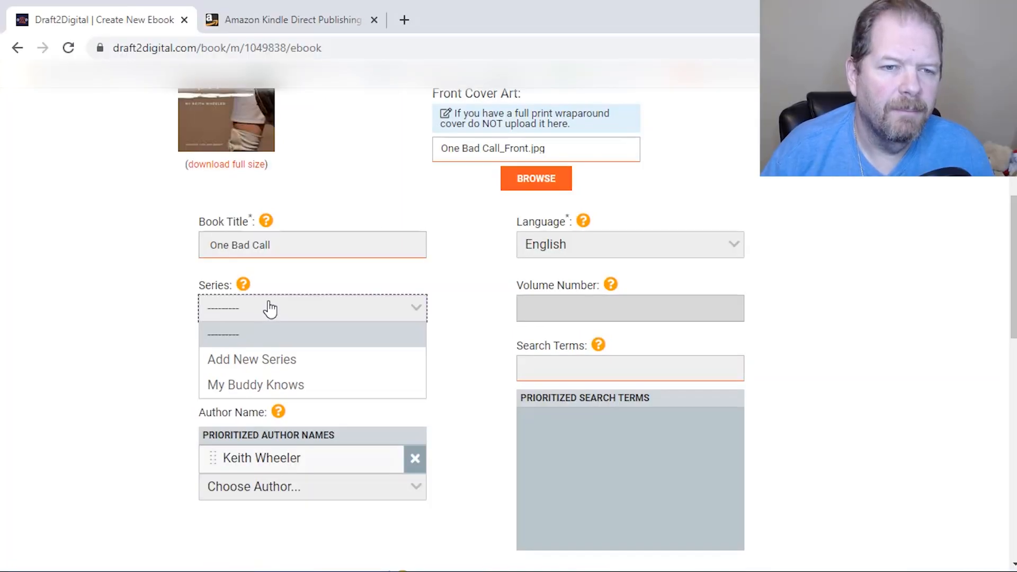
left_click(297, 363)
left_click(461, 200)
type("One Call")
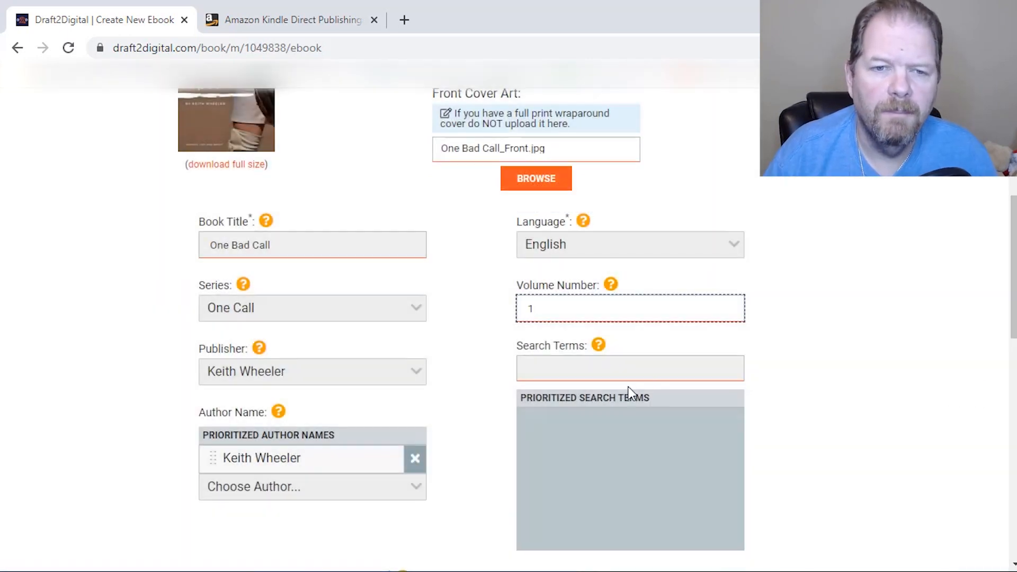
Enter the book's search terms and mark it as not containing content inappropriate for minors
left_click(607, 370)
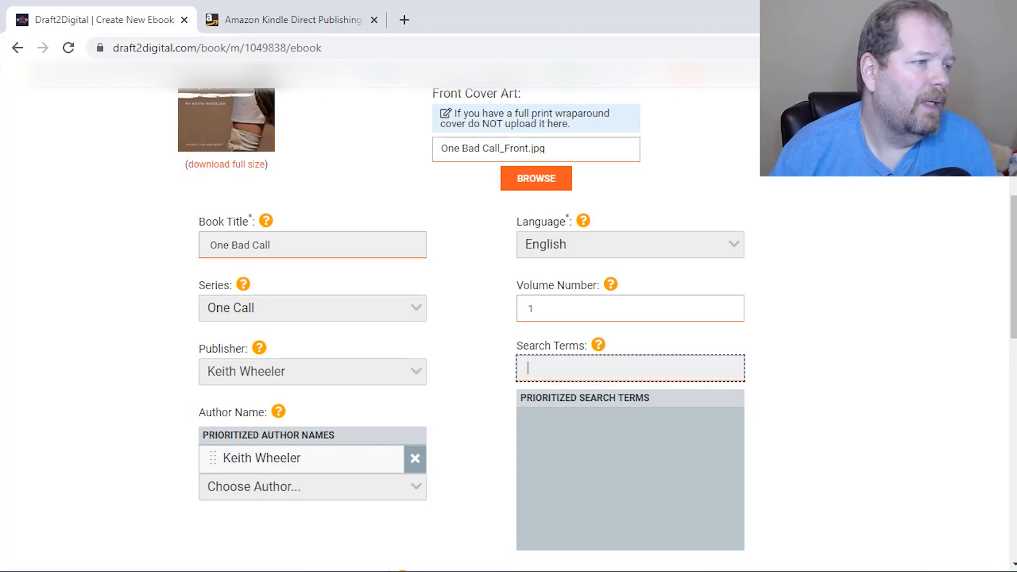
scroll(567, 229, "down", 5)
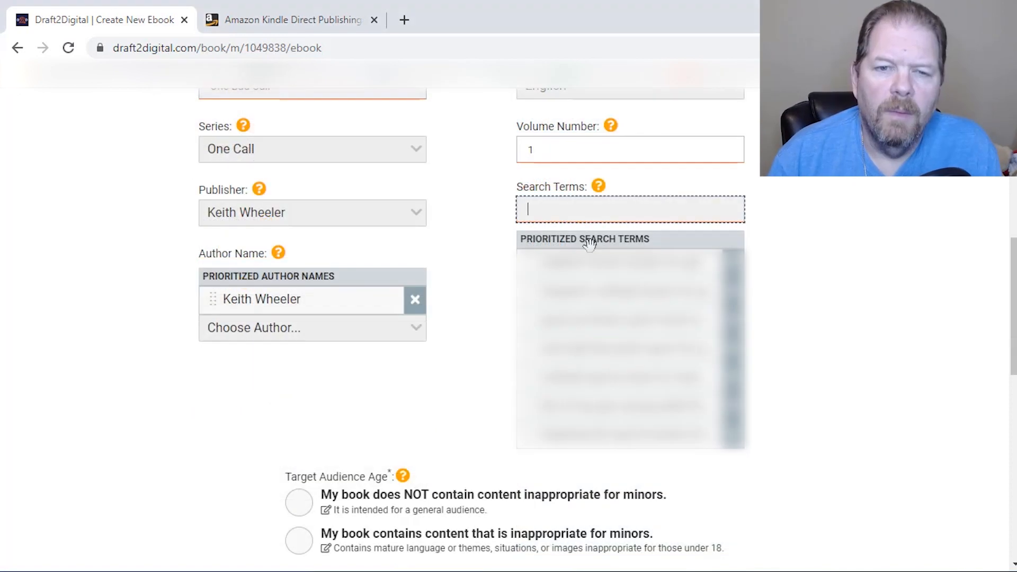
scroll(554, 220, "down", 4)
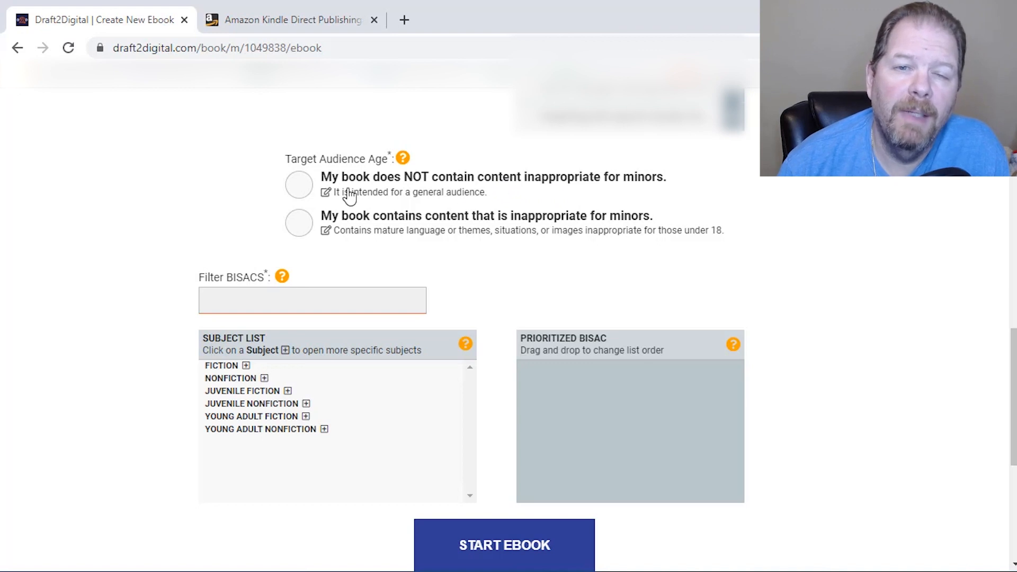
left_click(298, 187)
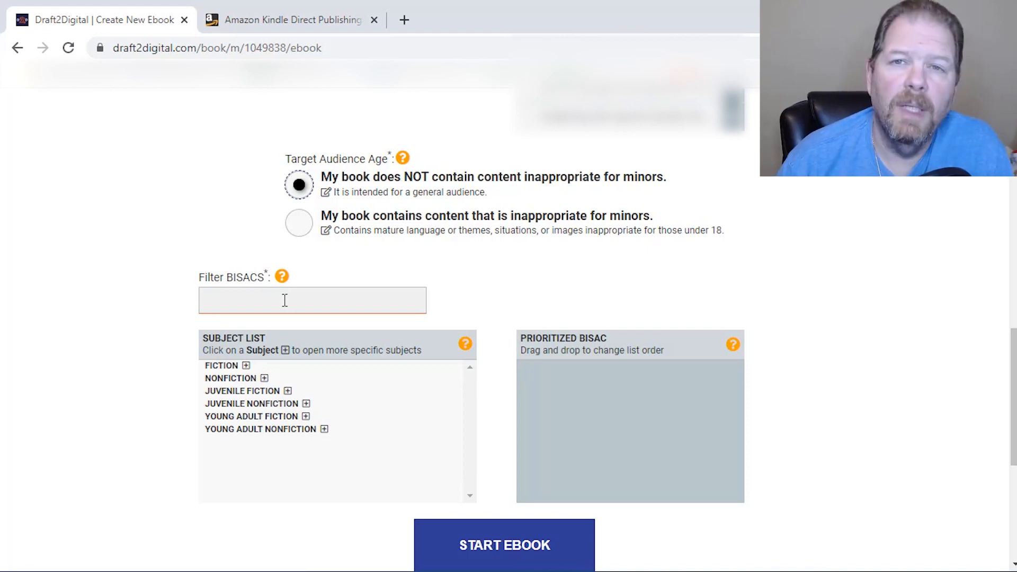
Add the Juvenile Fiction subjects Girls & Women and Sports & Recreation / Baseball & Softball to the prioritized BISAC list
left_click(241, 392)
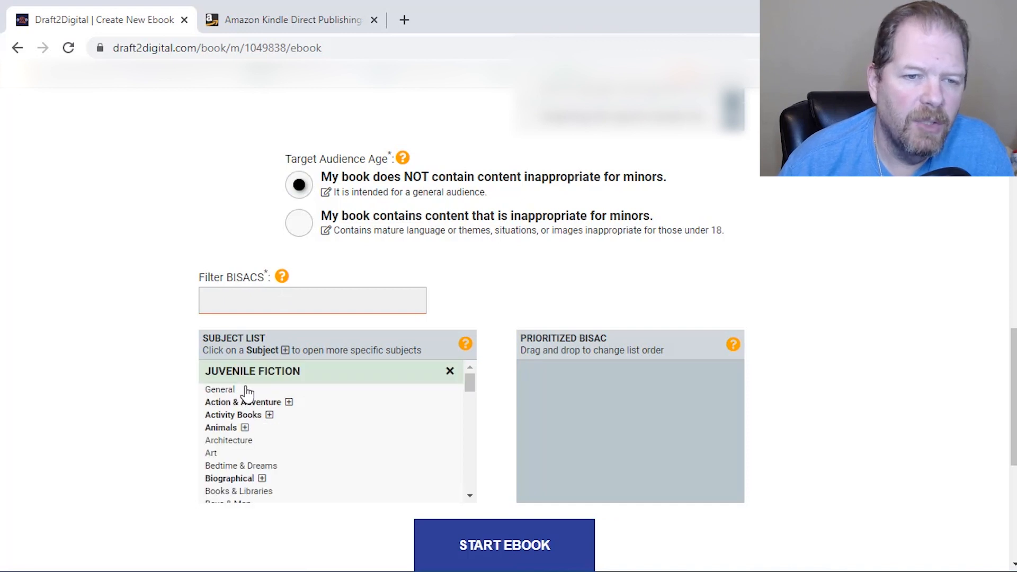
scroll(306, 403, "down", 4)
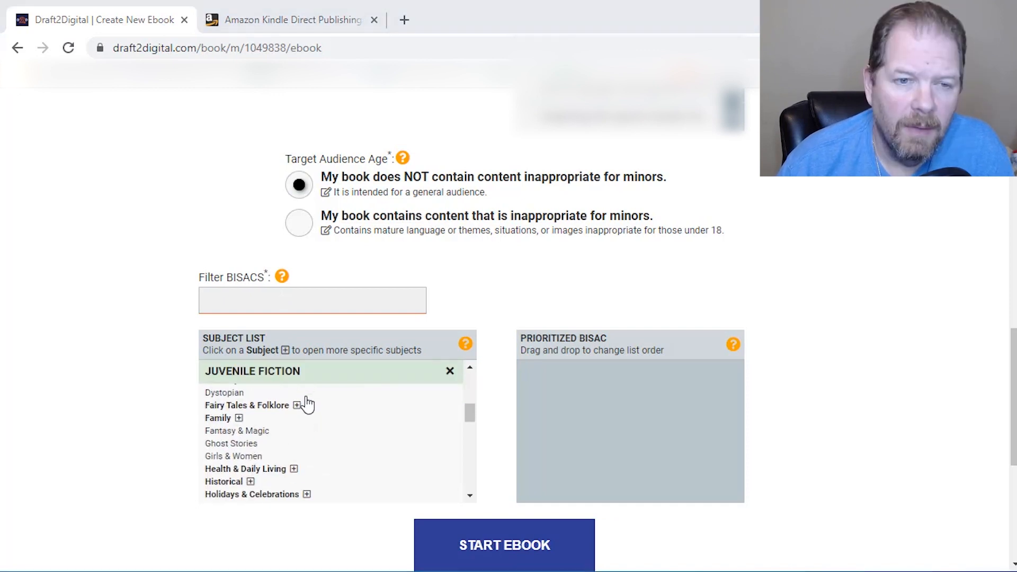
left_click(268, 459)
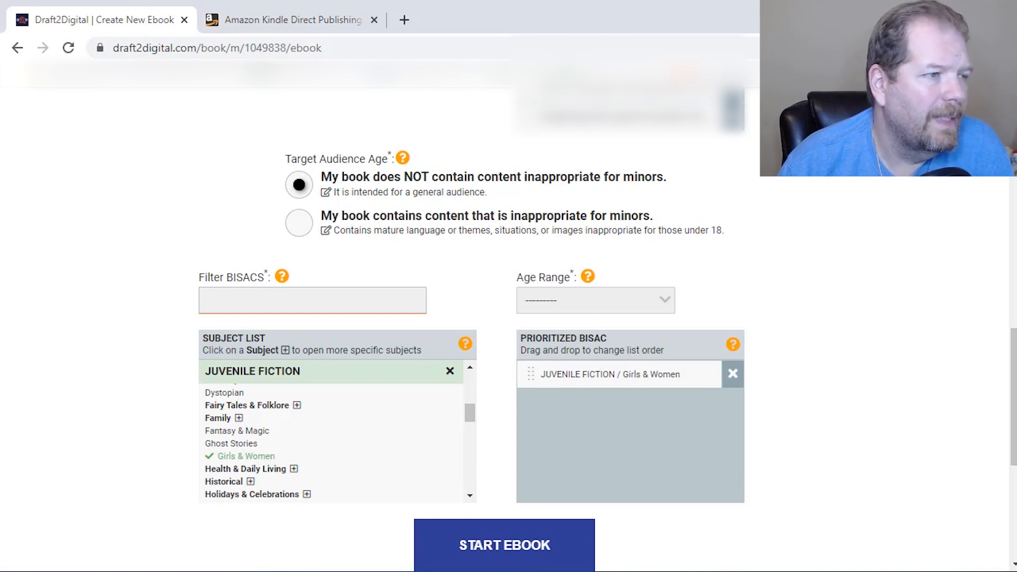
scroll(279, 447, "down", 6)
scroll(279, 445, "down", 2)
left_click(273, 437)
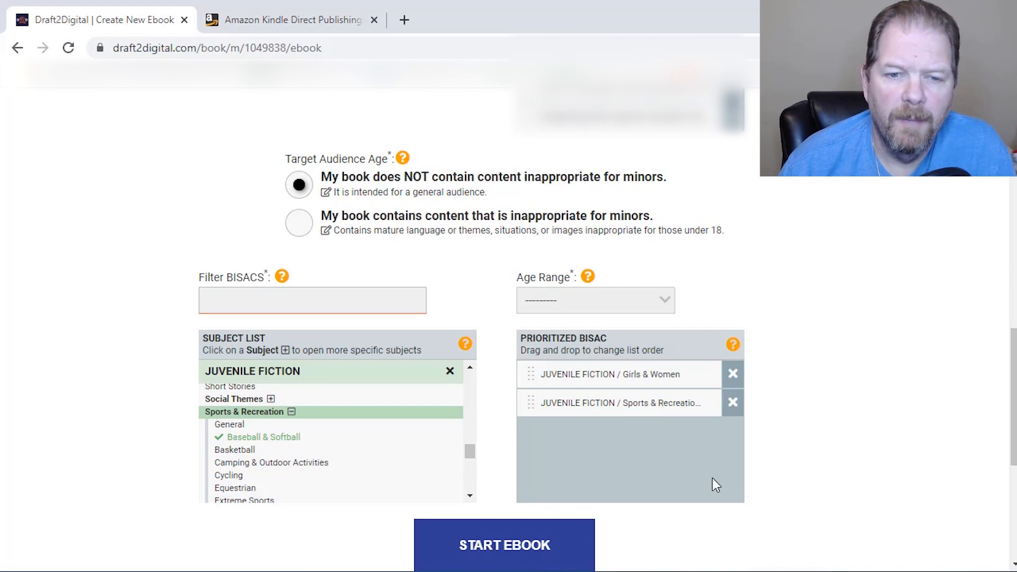
Set the age range to 13 and Up and submit the form to start the ebook
scroll(688, 484, "down", 3)
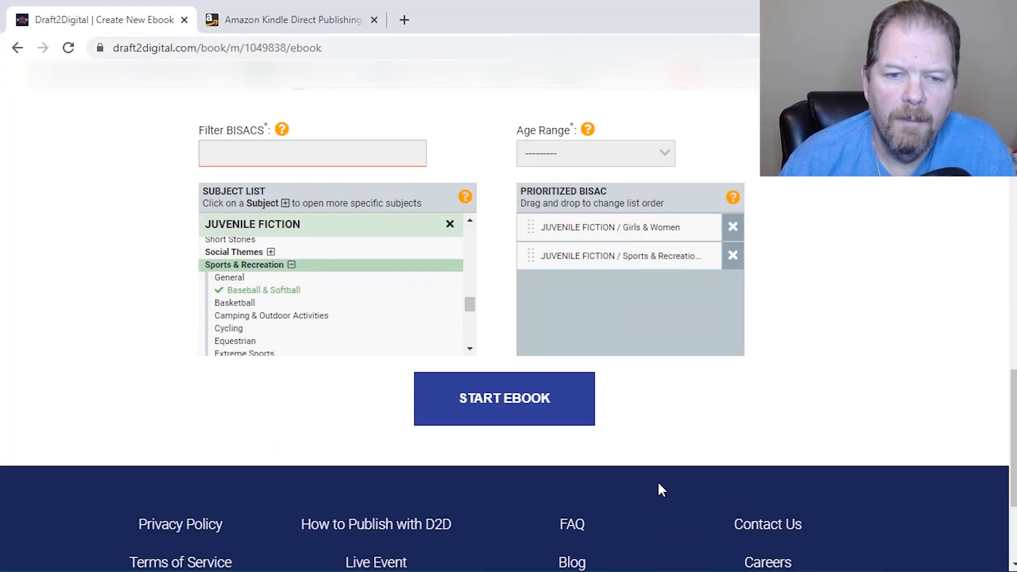
left_click(511, 395)
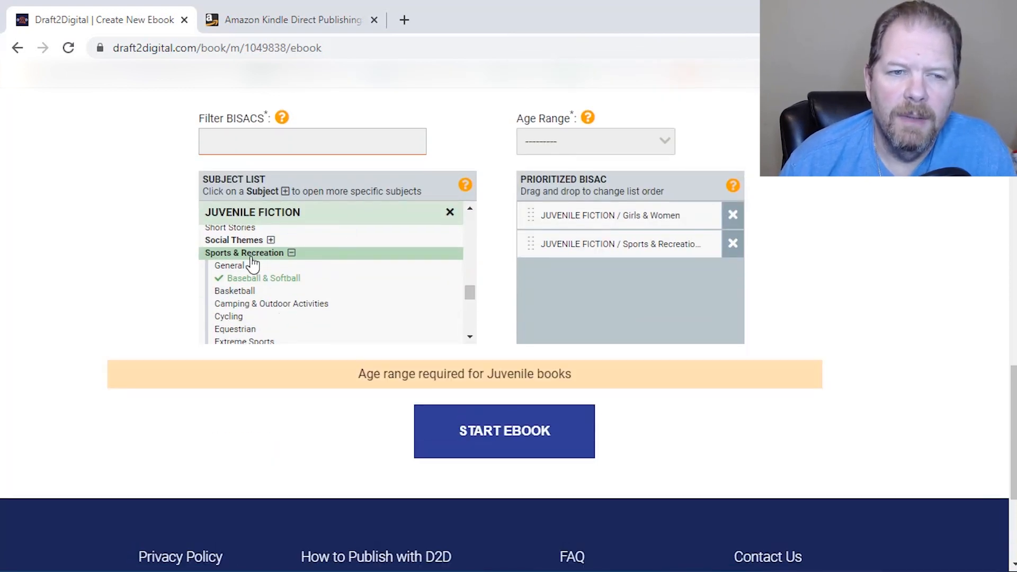
left_click(638, 143)
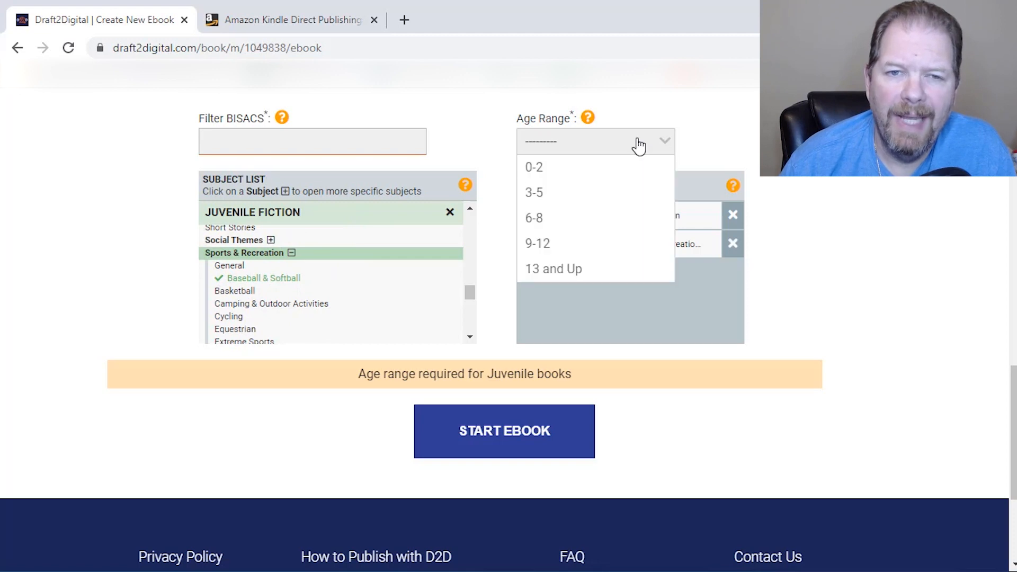
left_click(576, 268)
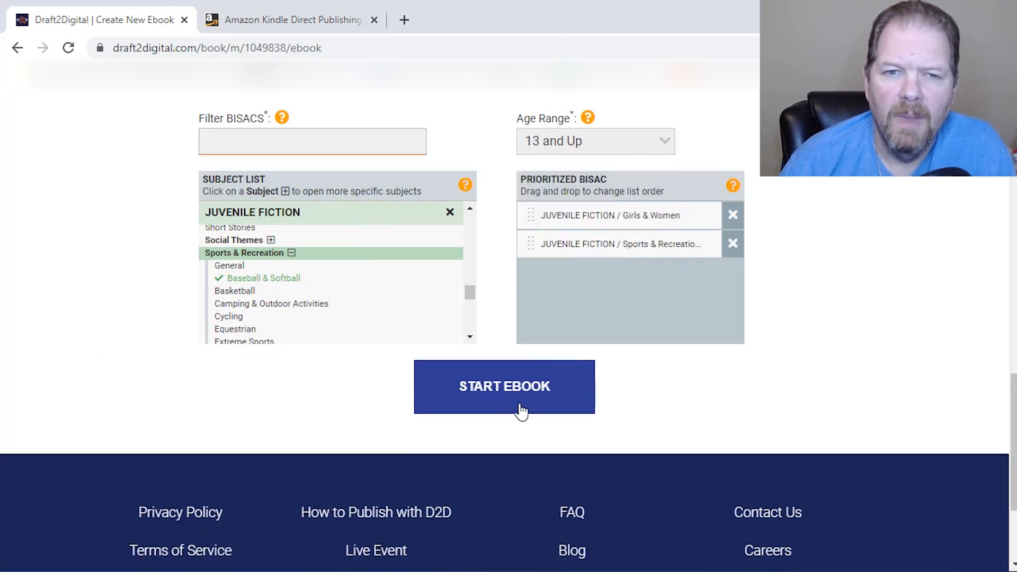
left_click(496, 394)
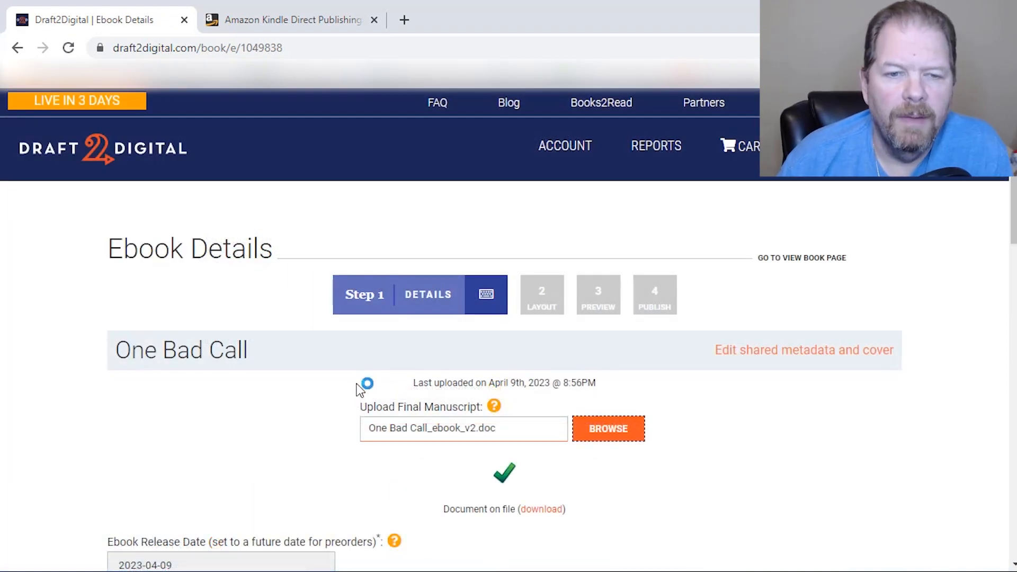
Upload One Bad Call_ebook_v2.doc as the final manuscript and set the ebook release date to 2018-10-14
scroll(363, 386, "down", 3)
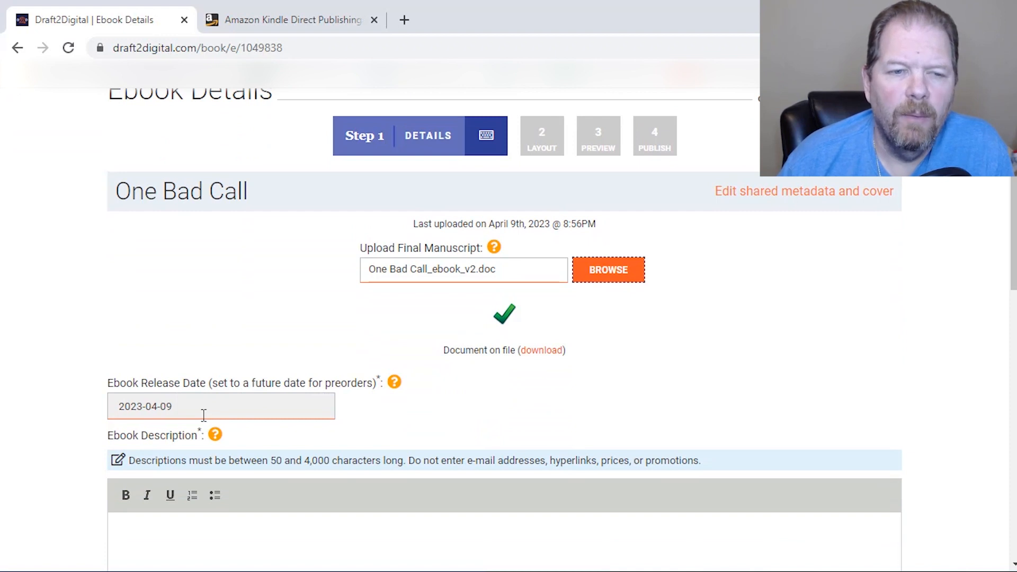
left_click(144, 405)
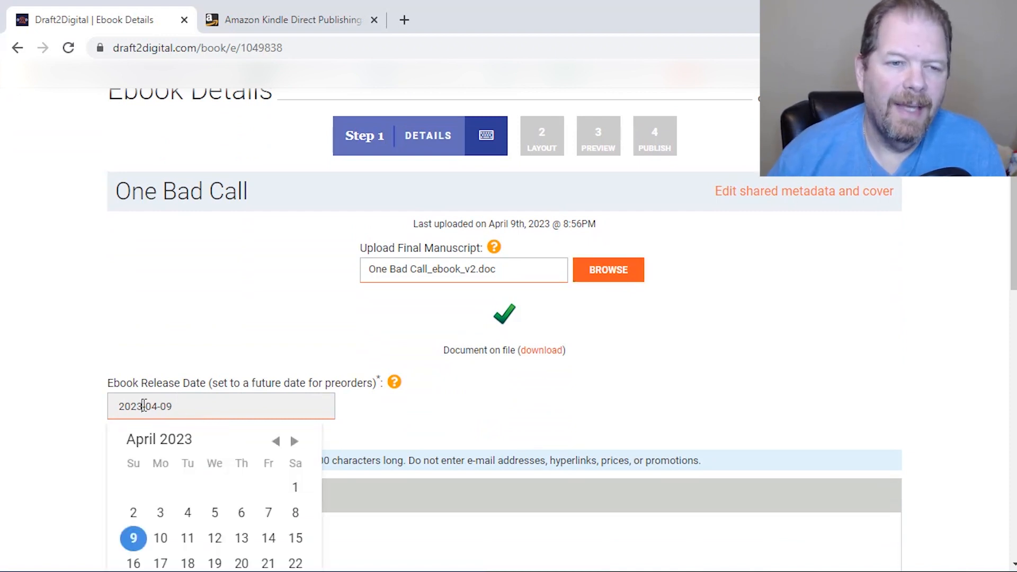
key("shift+Left")
key("shift+Left")
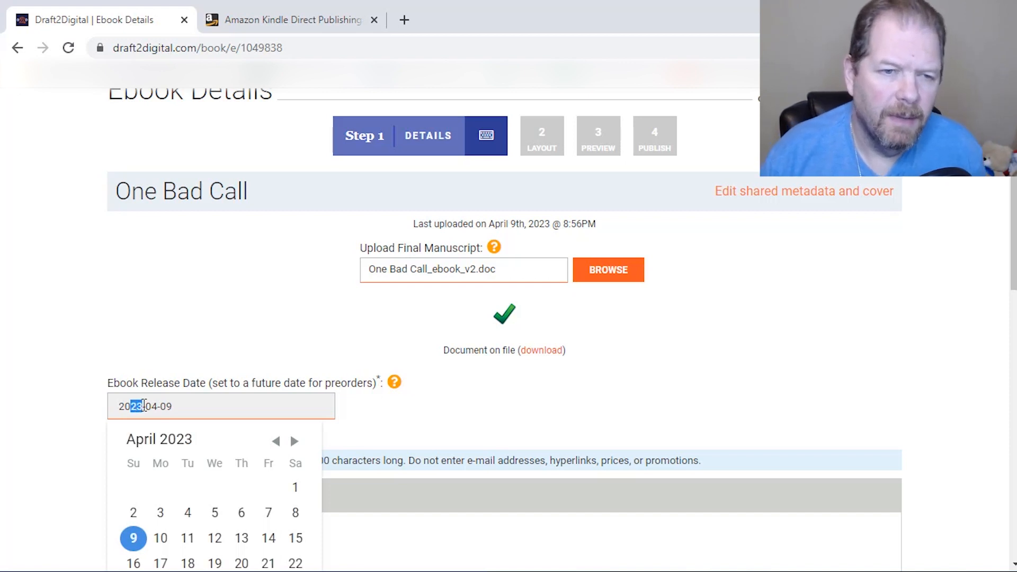
type("18")
key("shift+End")
type("10-14")
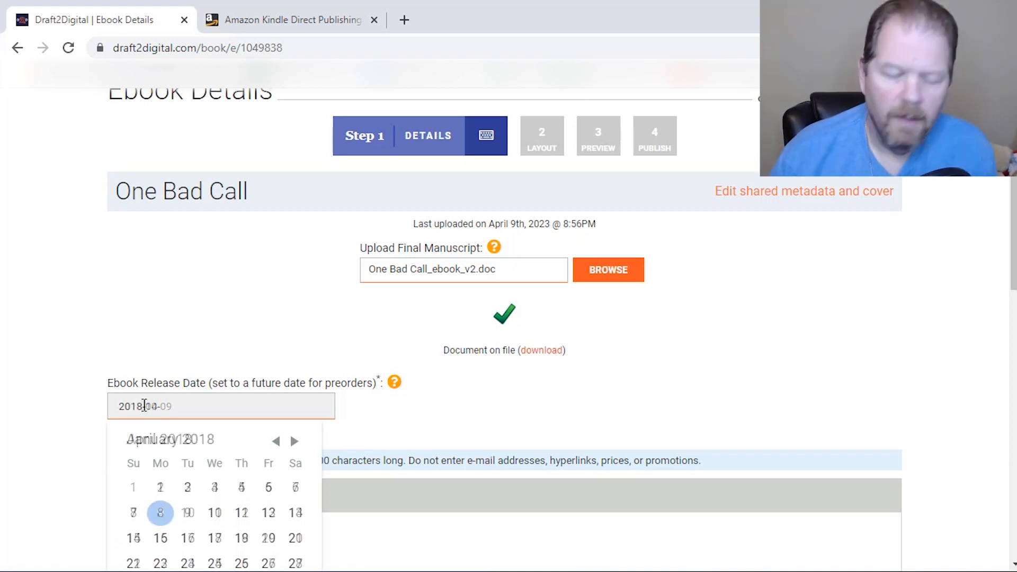
left_click(374, 420)
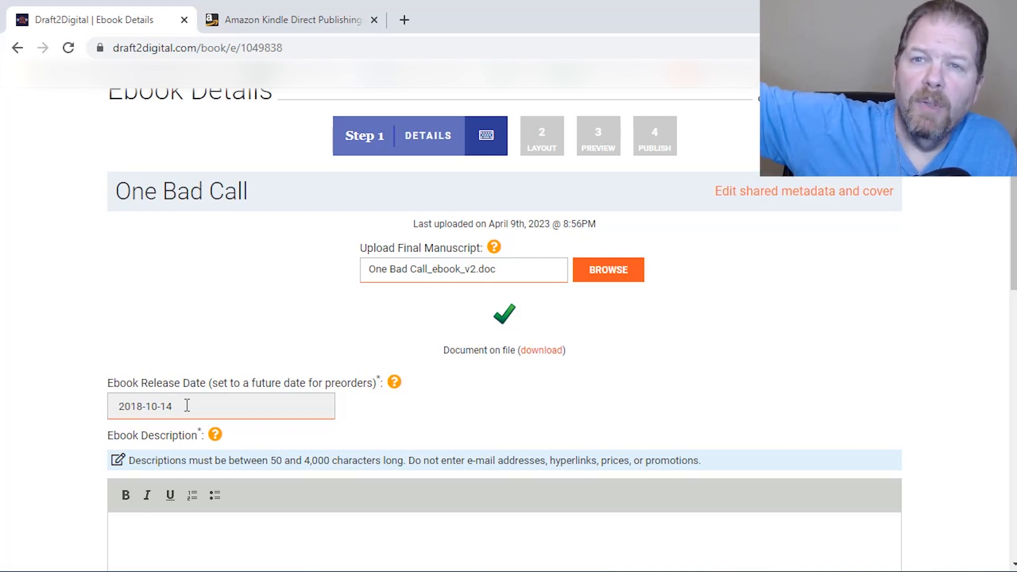
Paste the ebook description and format it with a bold opening question, a bold closing line and "Today" underlined
scroll(280, 438, "down", 1)
scroll(280, 438, "down", 1)
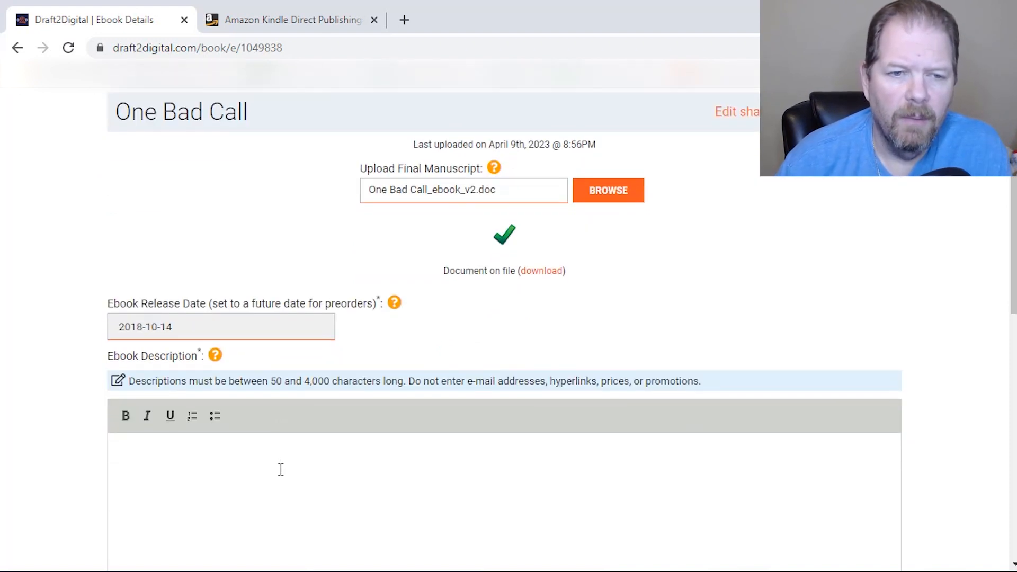
type("How did Cam's life go from \"The house is on fire!\" to her life going up in flames? The lies, deceit and half-truths that follow threaten to destroy what few relationships she has left. If softball is 'just a game', how can her friendships, her family and her dreams all be destroyed by One Bad Call? Scroll Up and Buy Your Copy of One Bad Call, Today!")
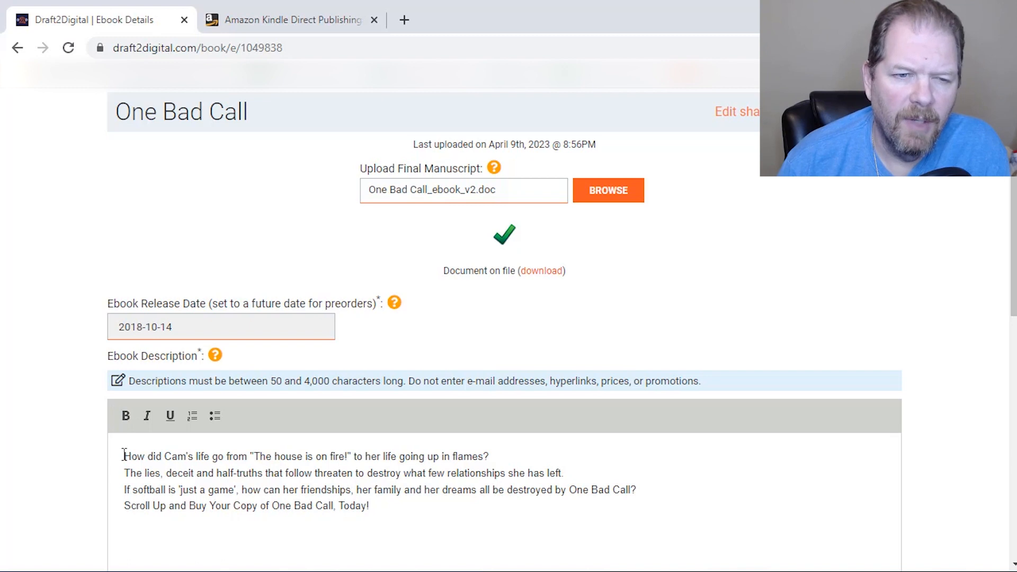
double_click(127, 456)
left_click(492, 456)
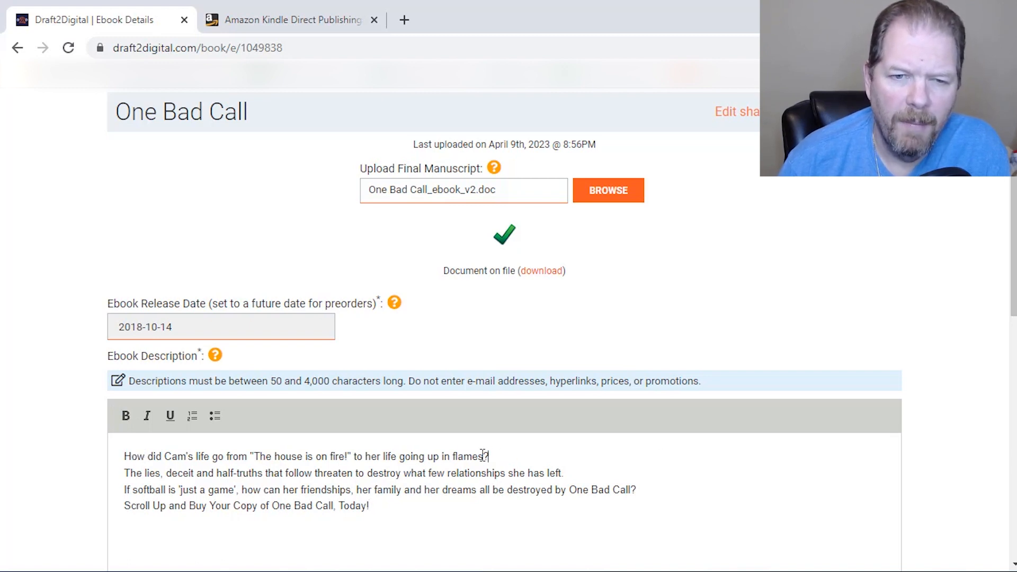
left_click_drag(492, 456, 77, 454)
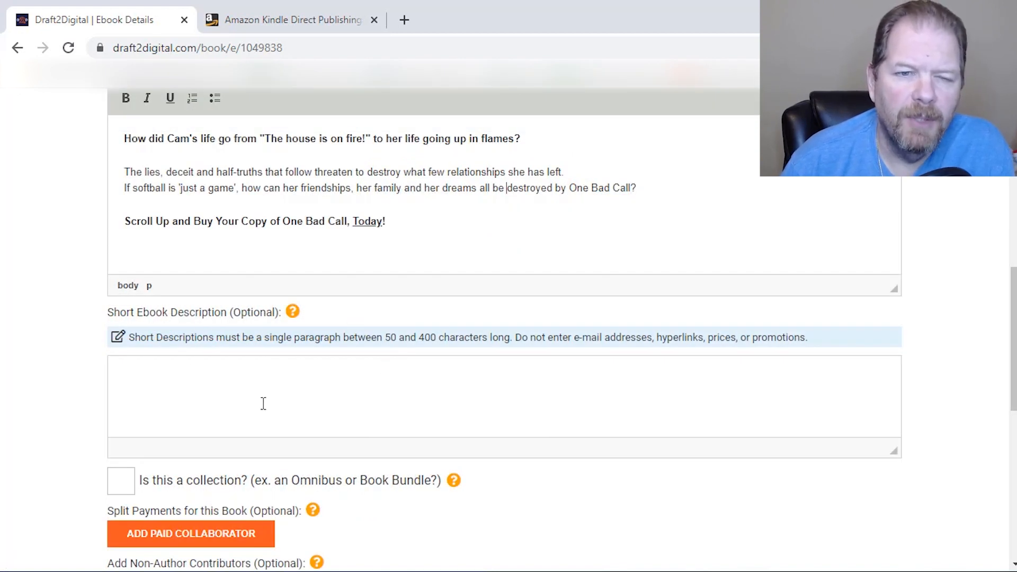
Choose a free Draft2Digital ISBN for the ebook and save the details to continue to the layout
scroll(291, 432, "down", 3)
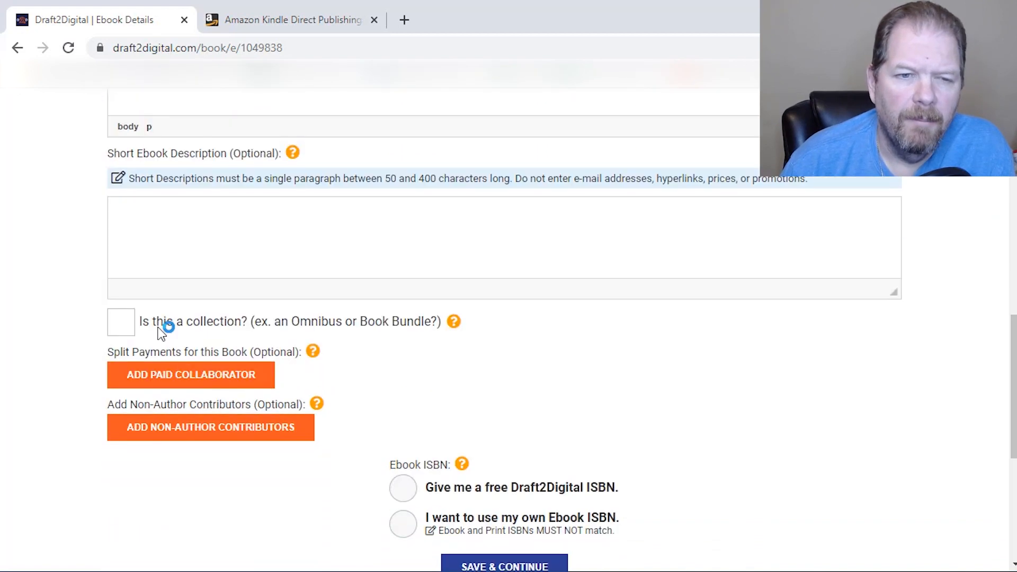
scroll(551, 367, "down", 2)
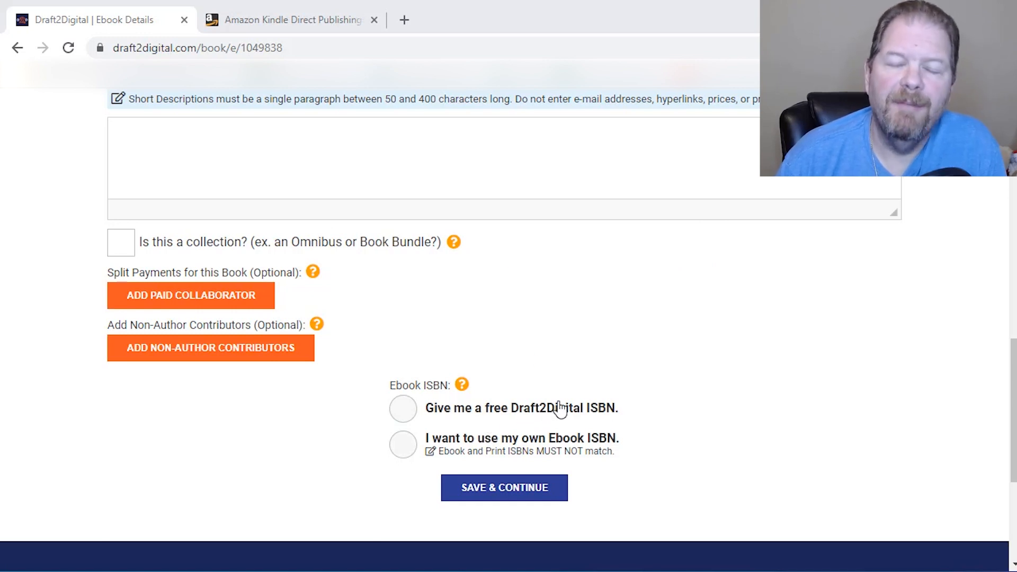
left_click(447, 419)
left_click(517, 488)
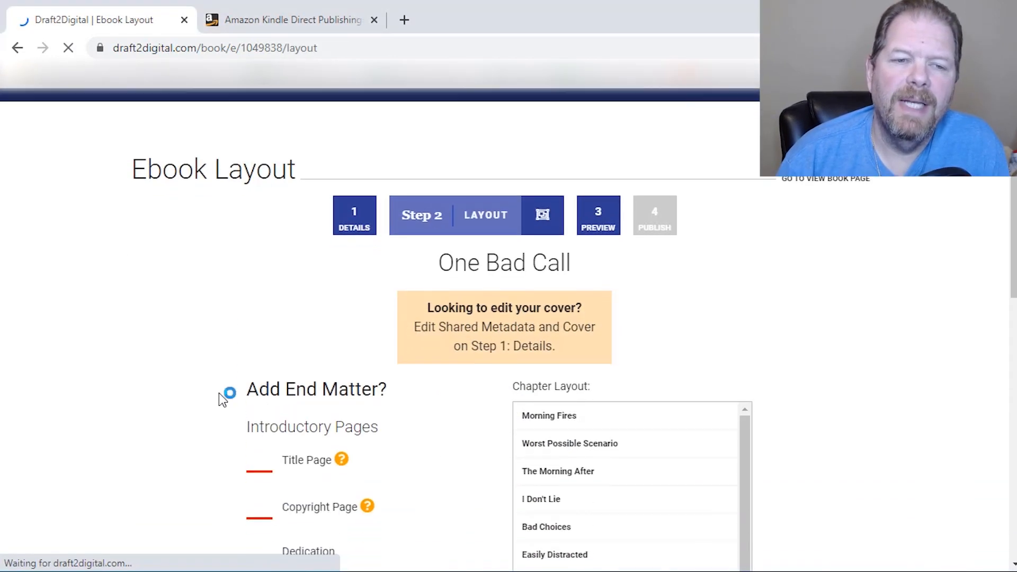
Add a Copyright Page and an Also By page to the ebook, with the Also By location set to Both
scroll(222, 398, "down", 2)
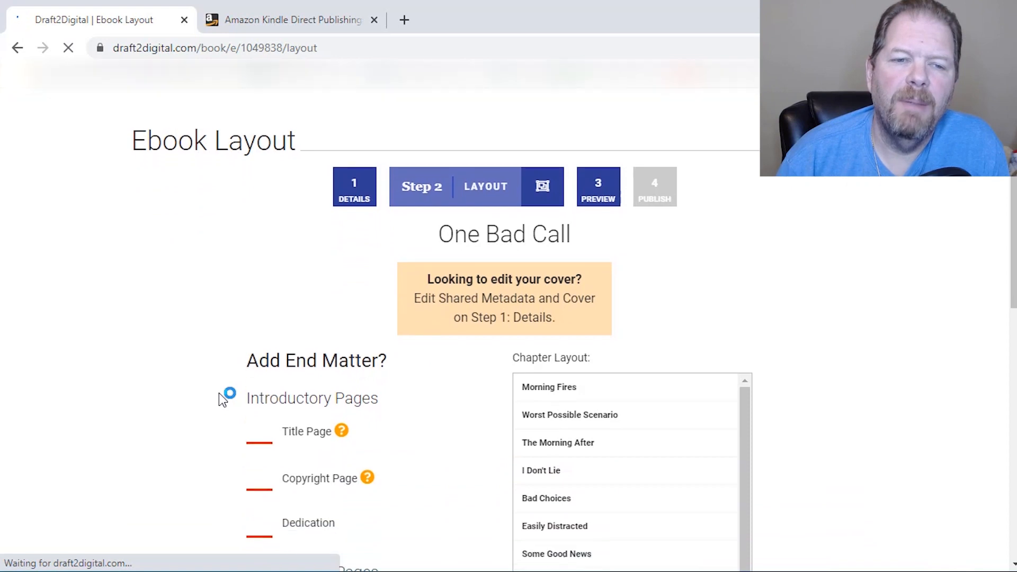
scroll(219, 393, "down", 2)
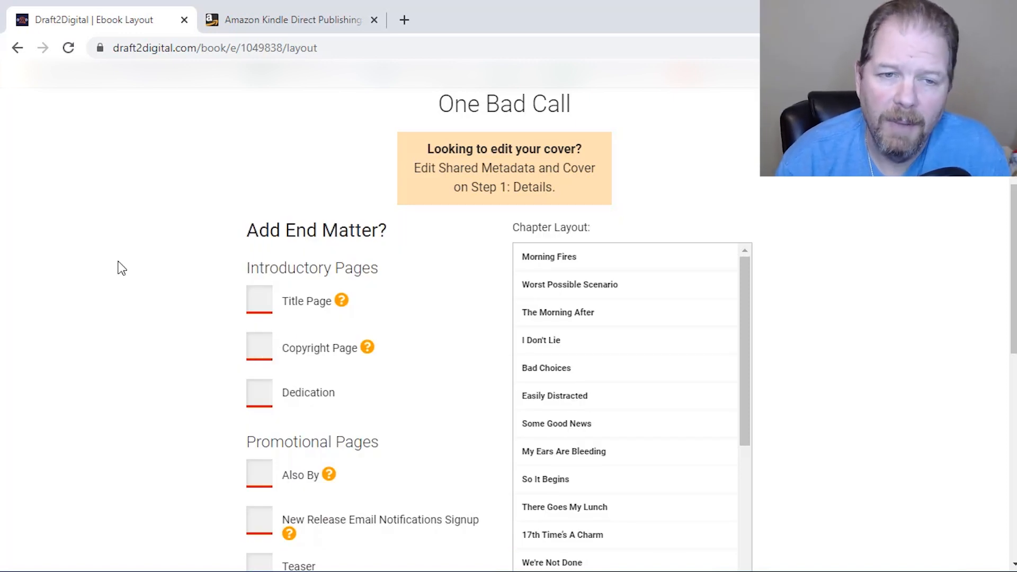
left_click(262, 357)
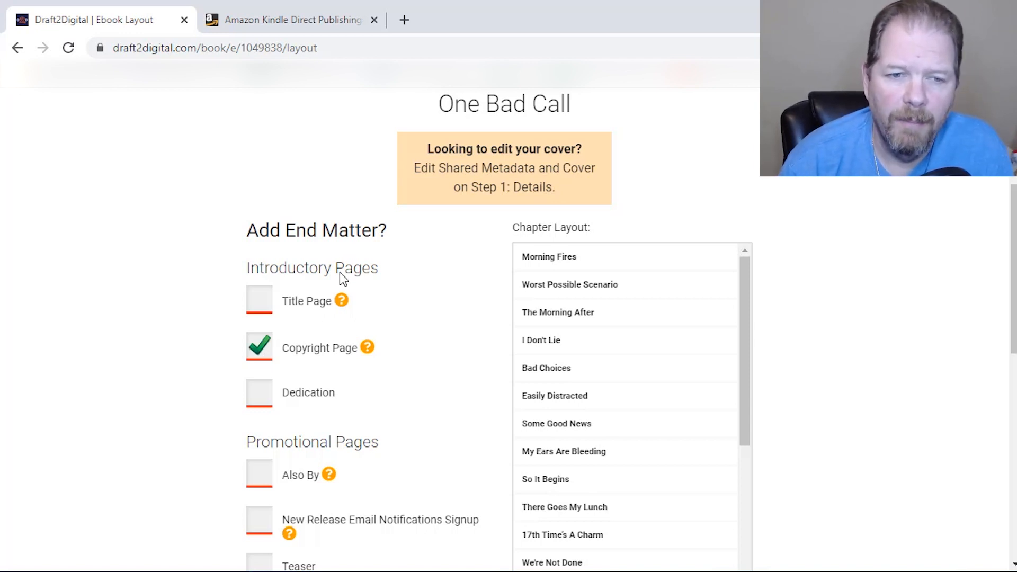
scroll(363, 367, "down", 3)
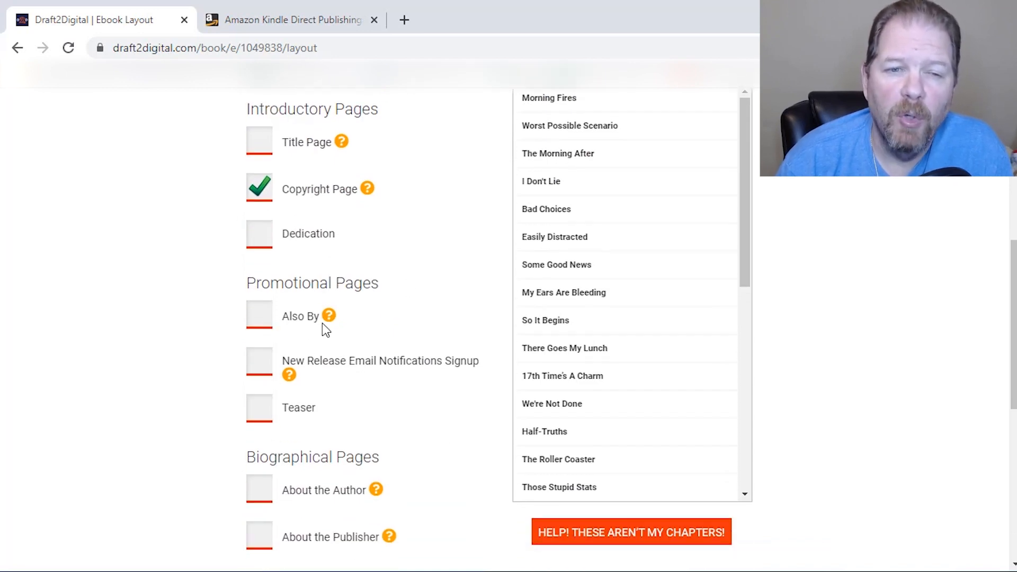
left_click(256, 324)
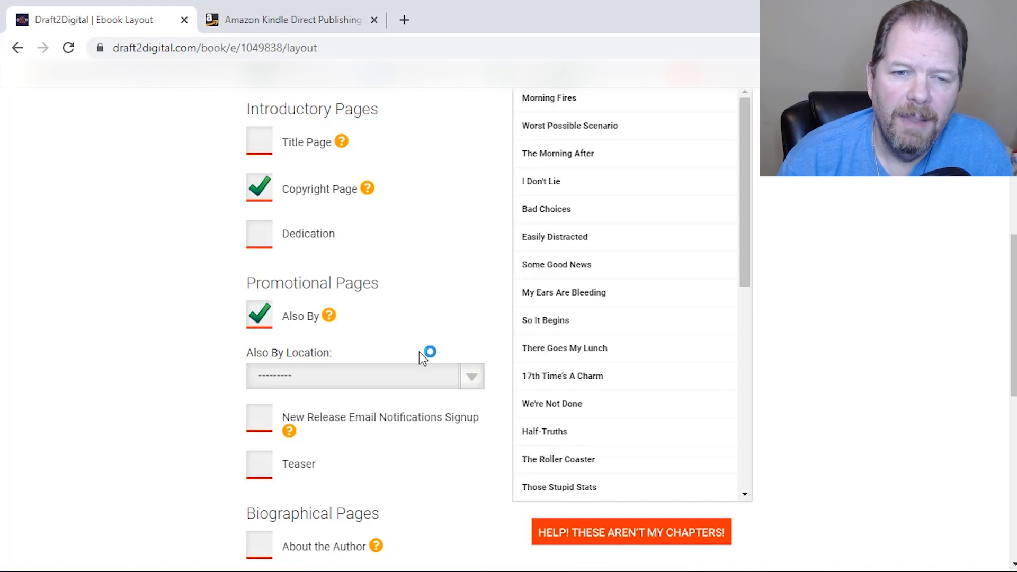
left_click(471, 382)
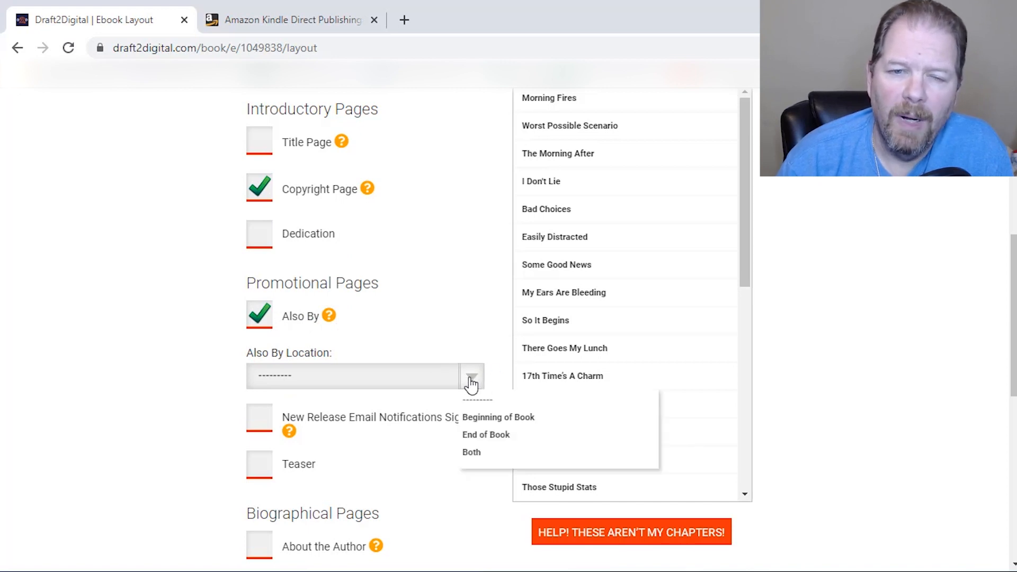
left_click(498, 458)
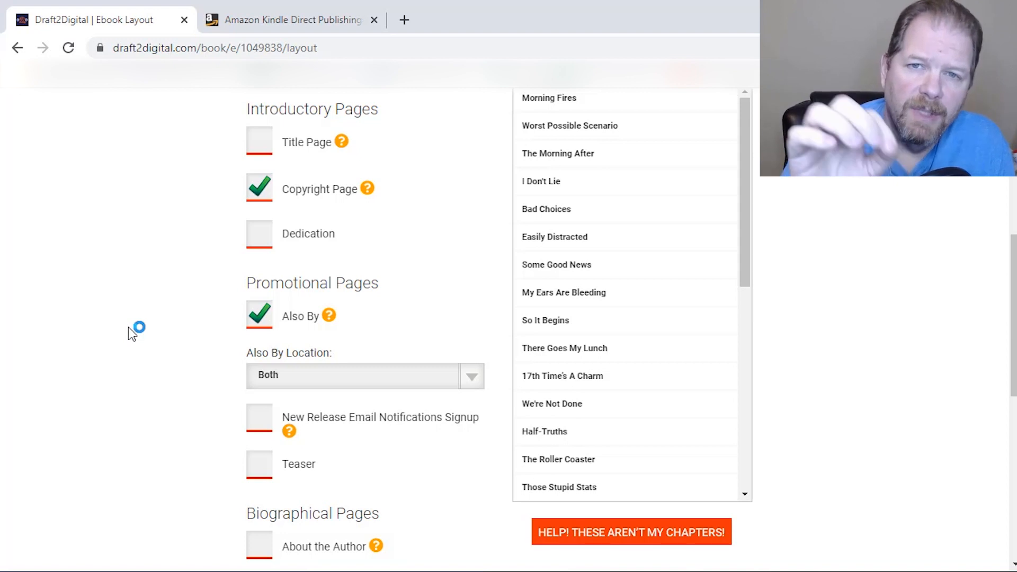
Add the New Release Email Notifications Signup and a Teaser to the ebook's promotional pages
left_click(263, 430)
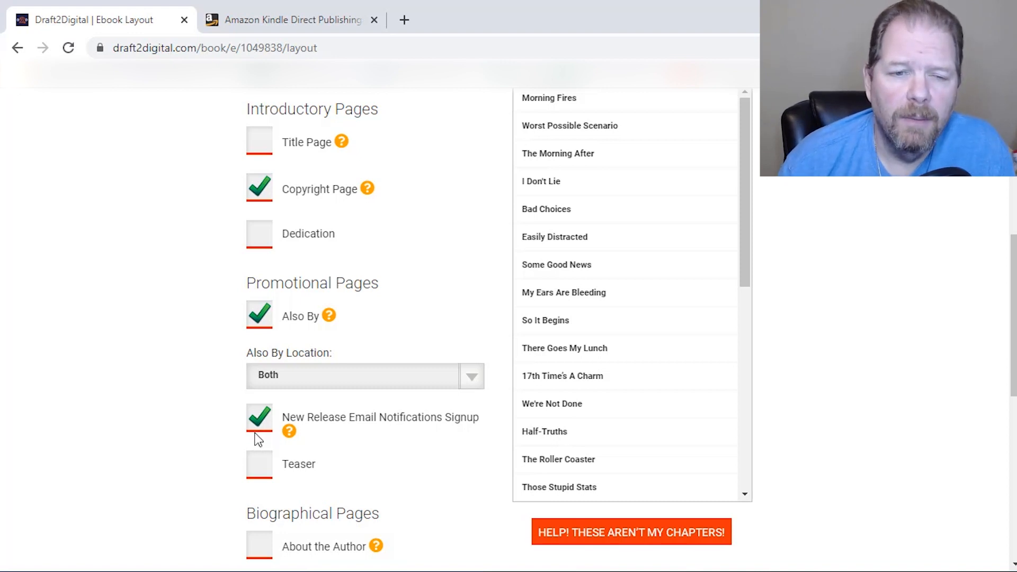
scroll(260, 418, "down", 2)
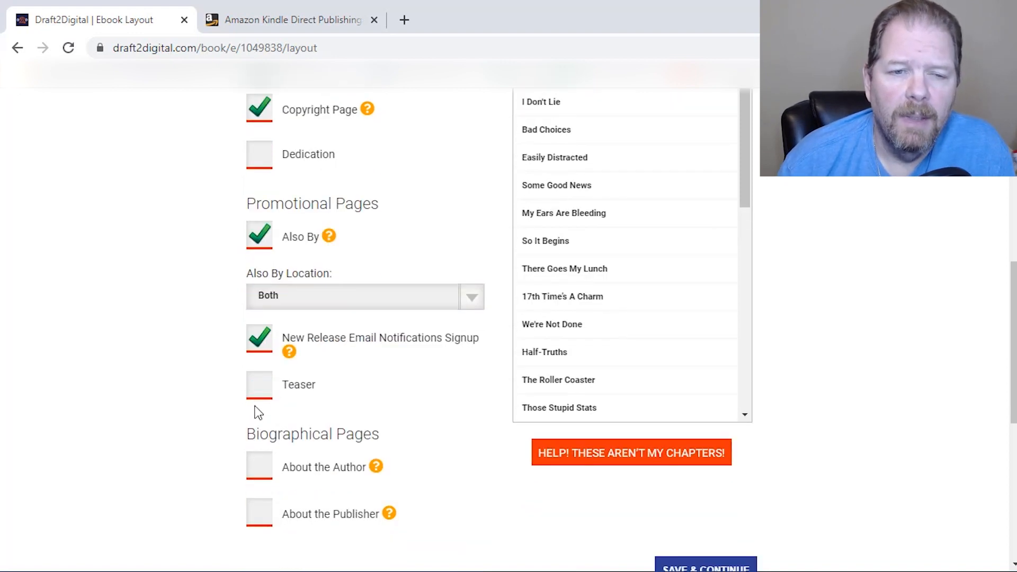
left_click(277, 389)
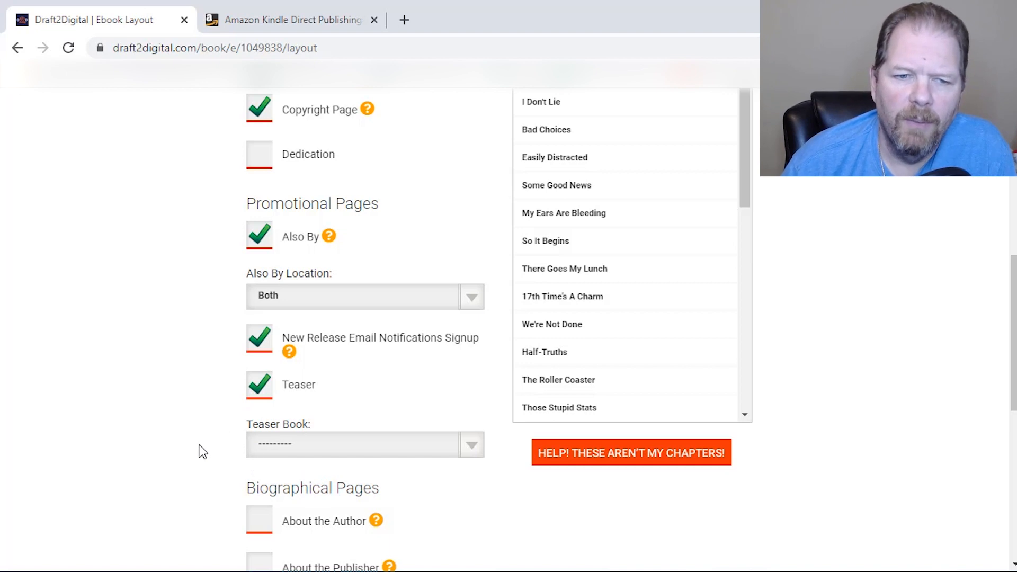
scroll(233, 413, "down", 3)
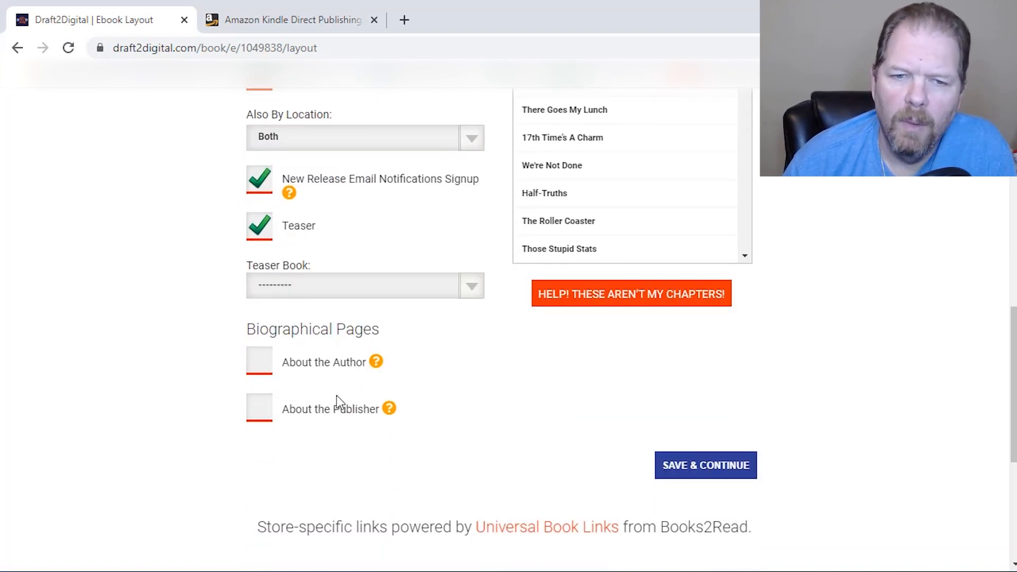
Review the detected chapter list from start to end and save the layout to continue to the preview
scroll(328, 395, "up", 8)
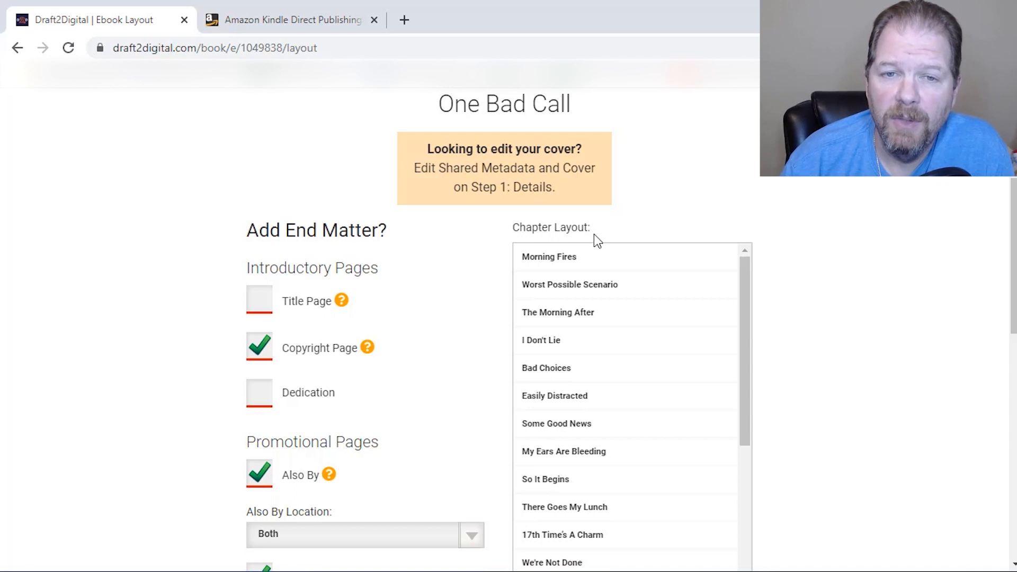
scroll(575, 466, "down", 7)
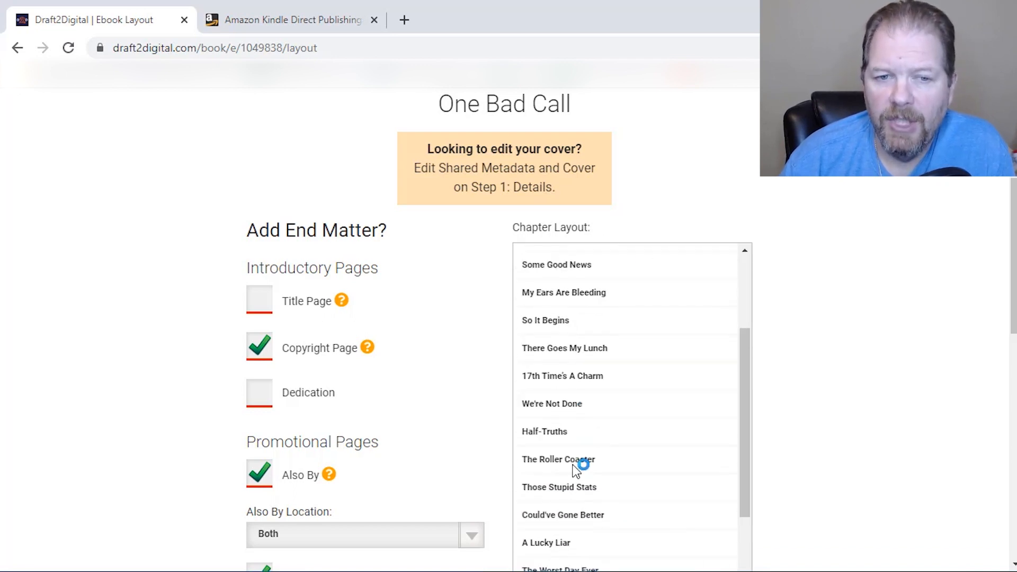
scroll(577, 469, "down", 5)
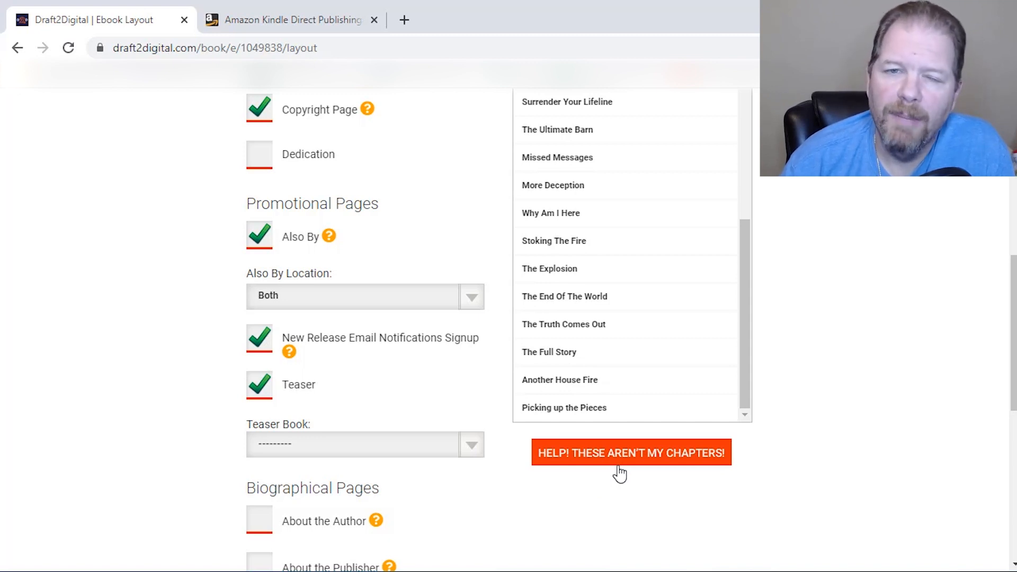
scroll(615, 469, "up", 5)
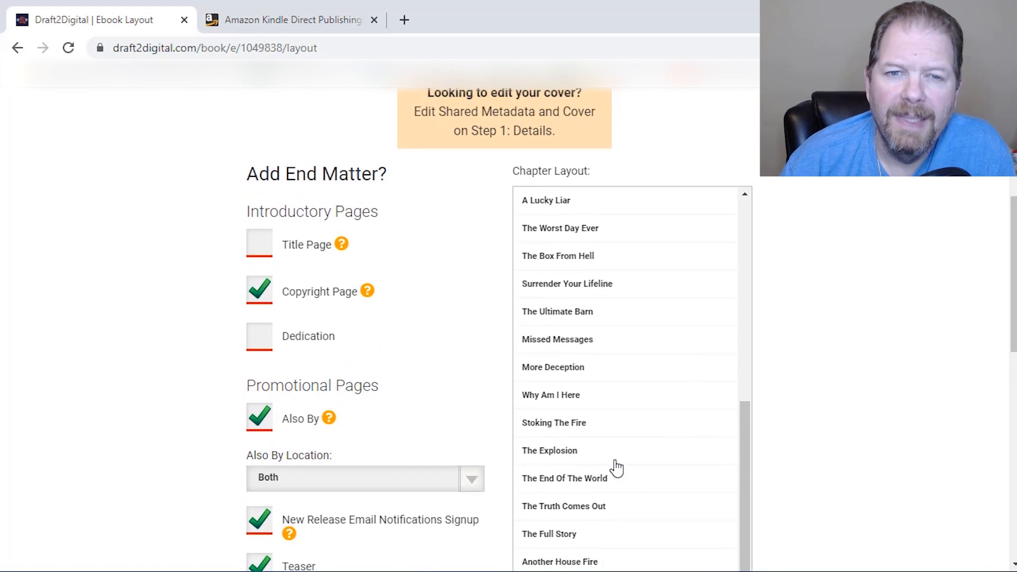
scroll(709, 420, "up", 5)
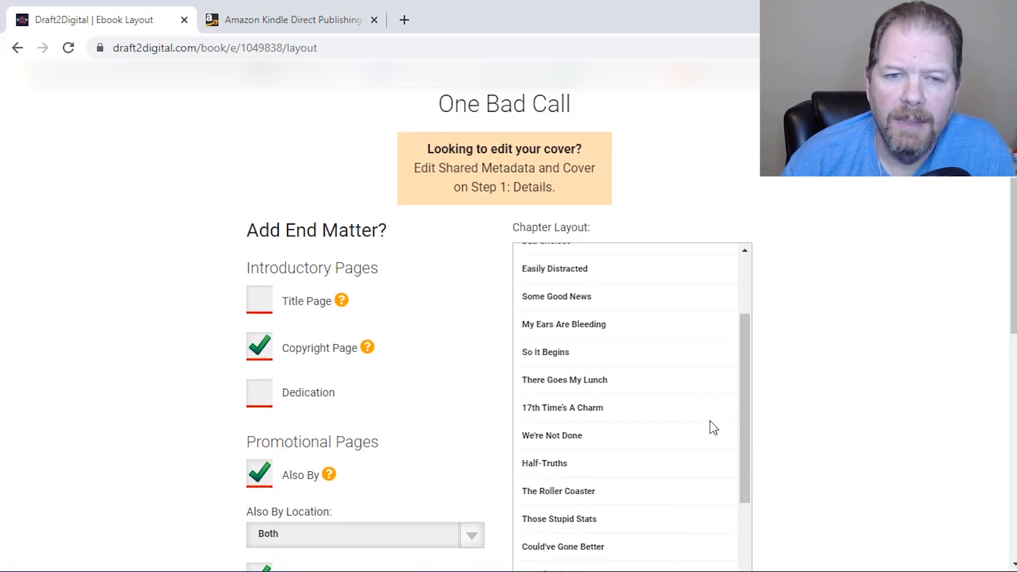
scroll(722, 420, "down", 6)
scroll(819, 390, "down", 3)
scroll(820, 390, "down", 5)
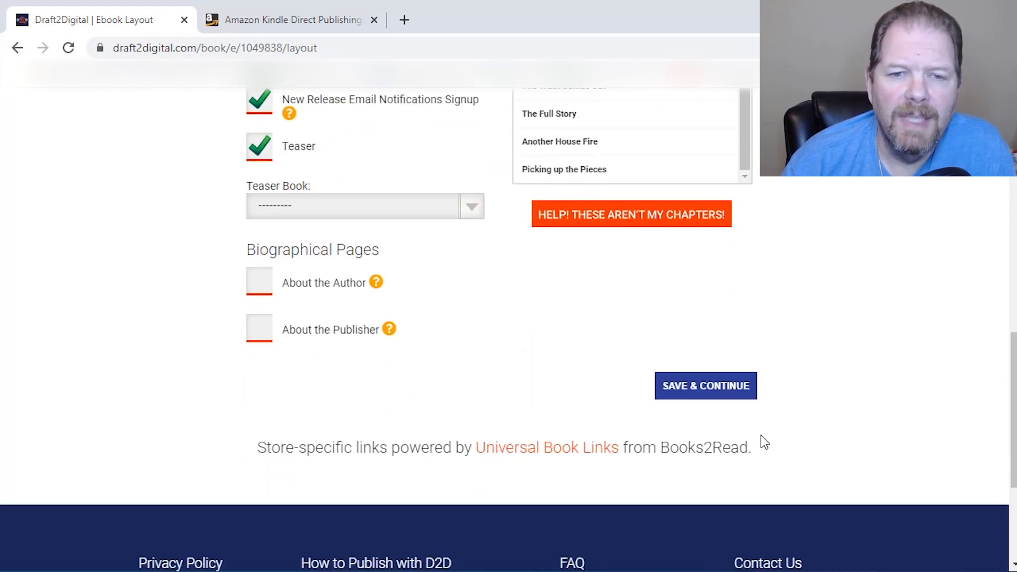
left_click(723, 399)
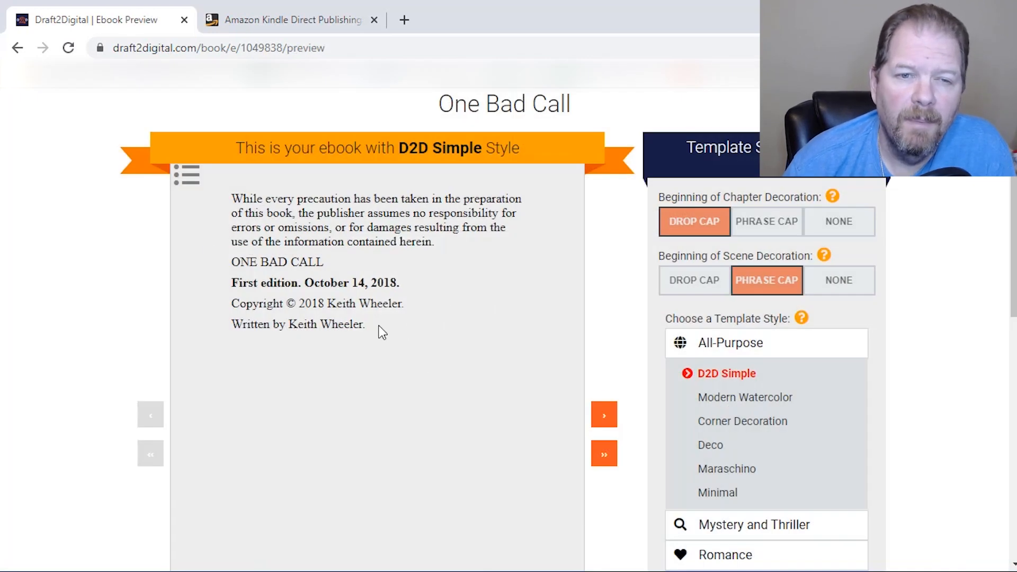
Examine the Also By page in the ebook preview, the Mystery and Thriller template styles and the preview download options
left_click(613, 421)
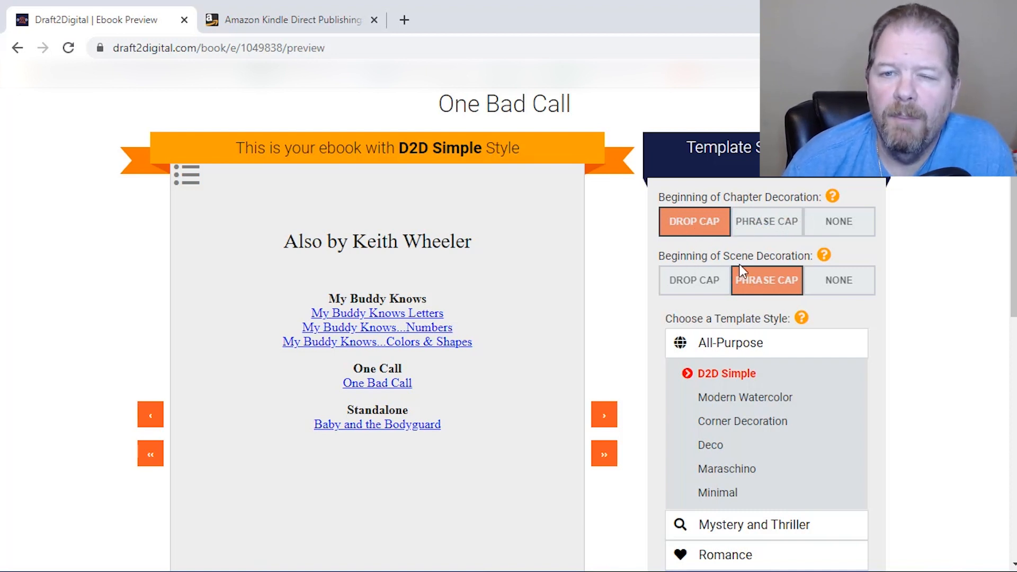
scroll(751, 276, "down", 3)
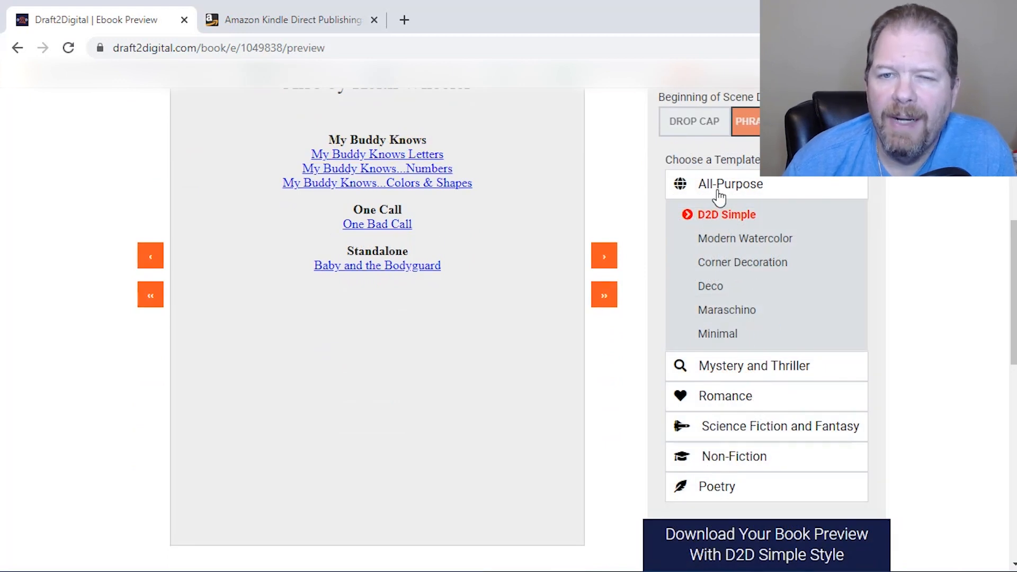
left_click(752, 373)
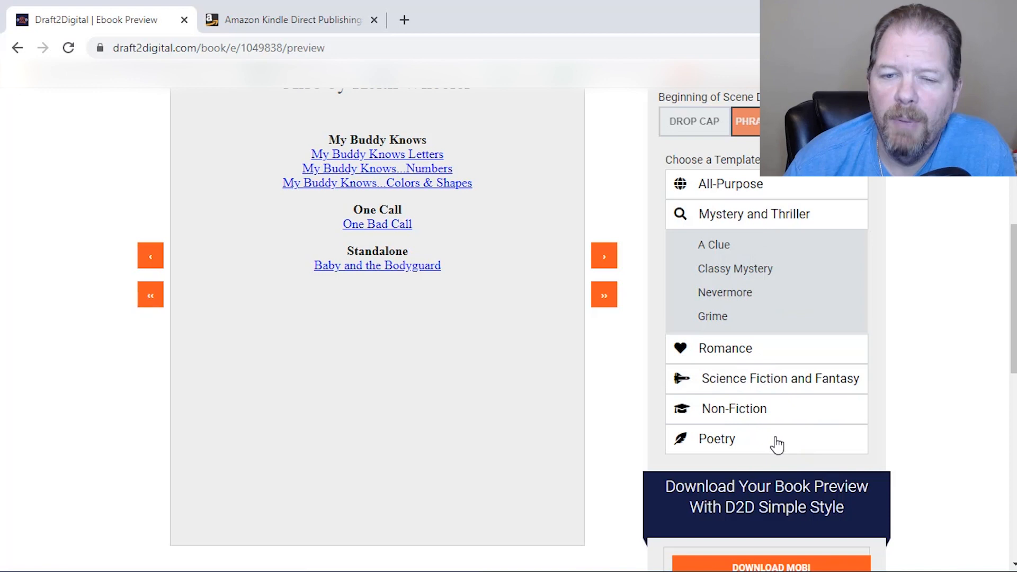
scroll(803, 428, "down", 2)
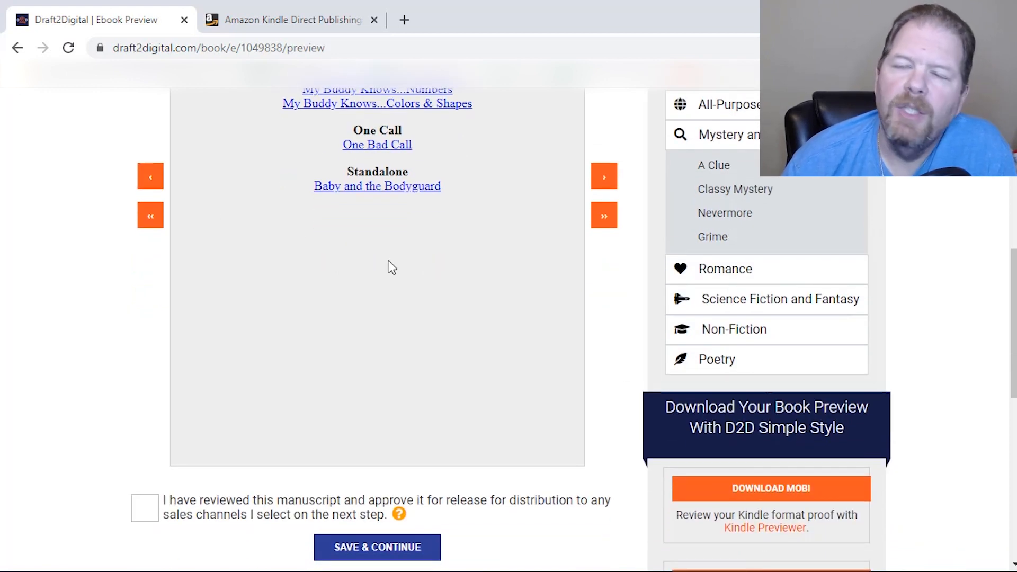
scroll(389, 268, "up", 2)
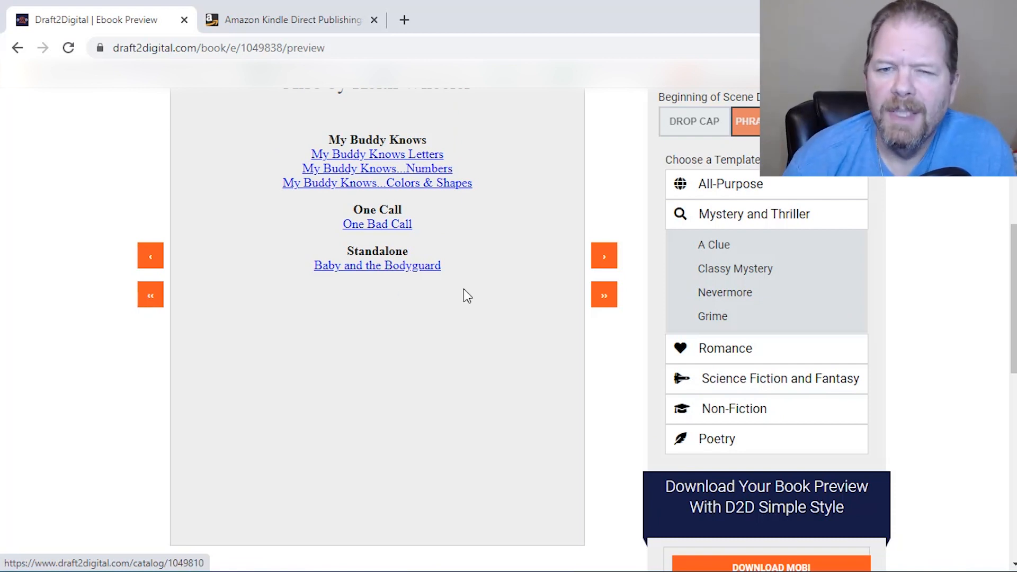
scroll(724, 313, "up", 3)
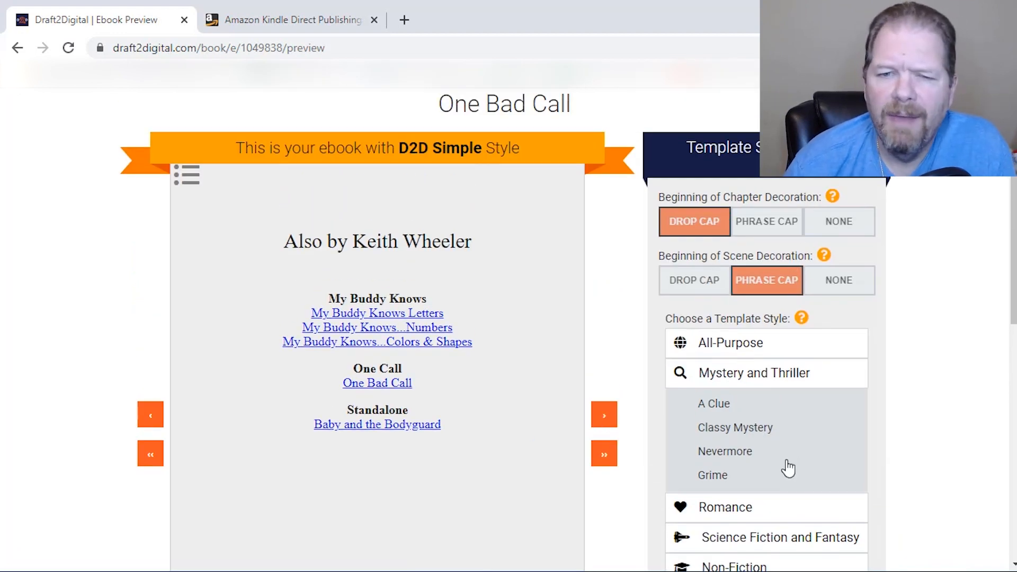
scroll(786, 469, "down", 3)
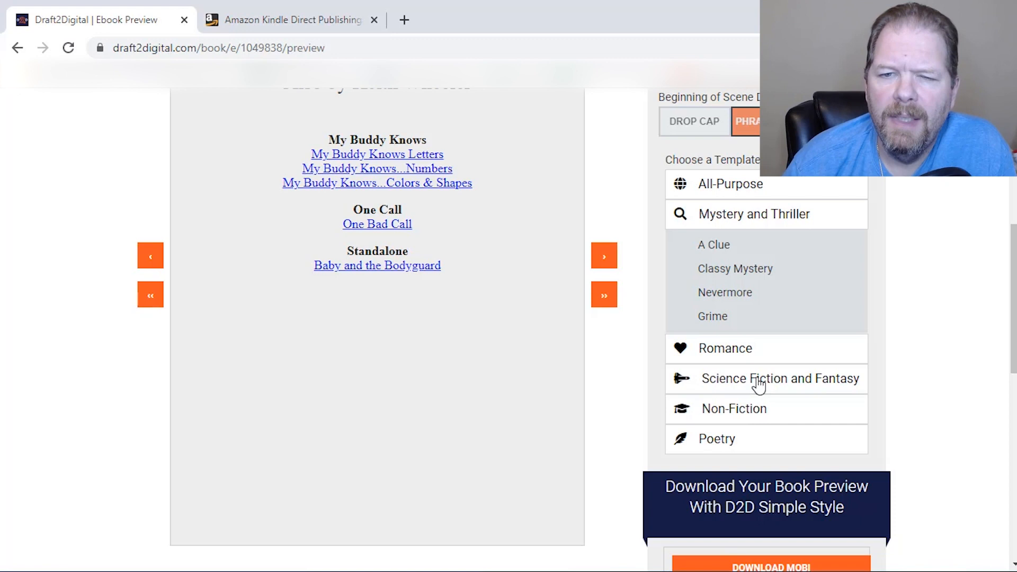
scroll(734, 400, "down", 4)
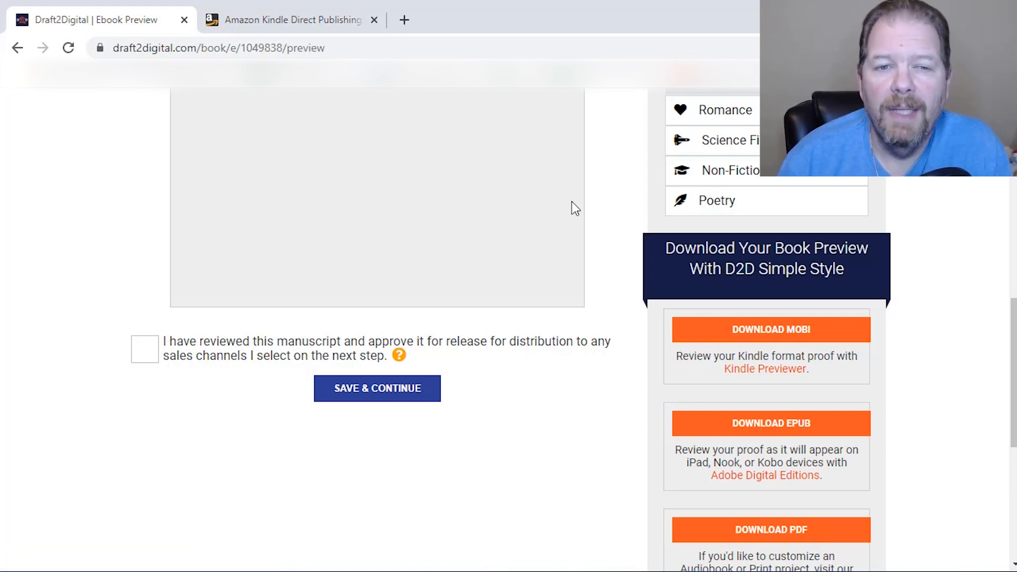
Advance the preview to the book text, approve the reviewed manuscript for distribution and save to continue to publishing
scroll(482, 276, "up", 3)
scroll(485, 281, "up", 2)
left_click(604, 257)
scroll(604, 269, "down", 6)
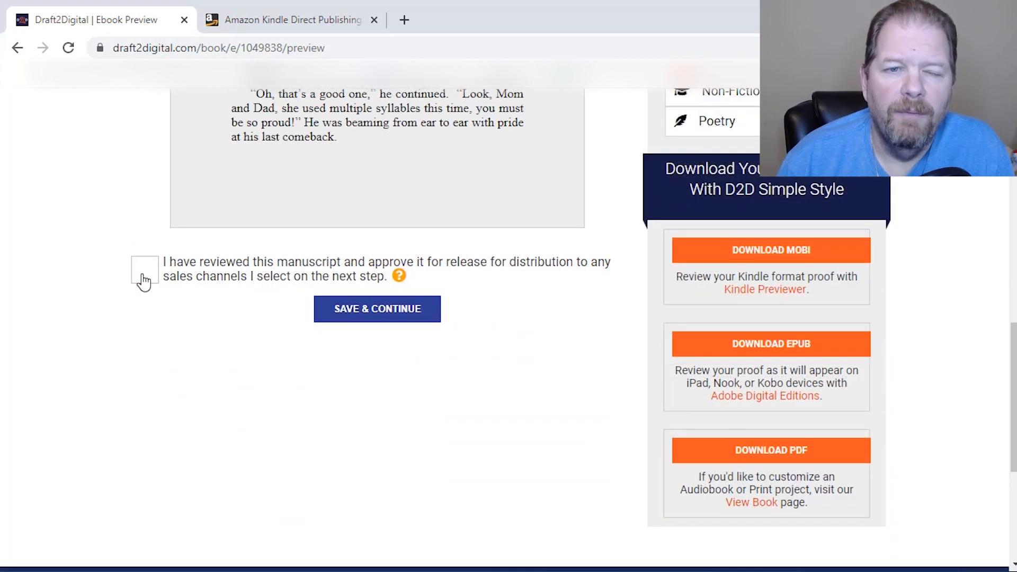
left_click(144, 279)
left_click(390, 316)
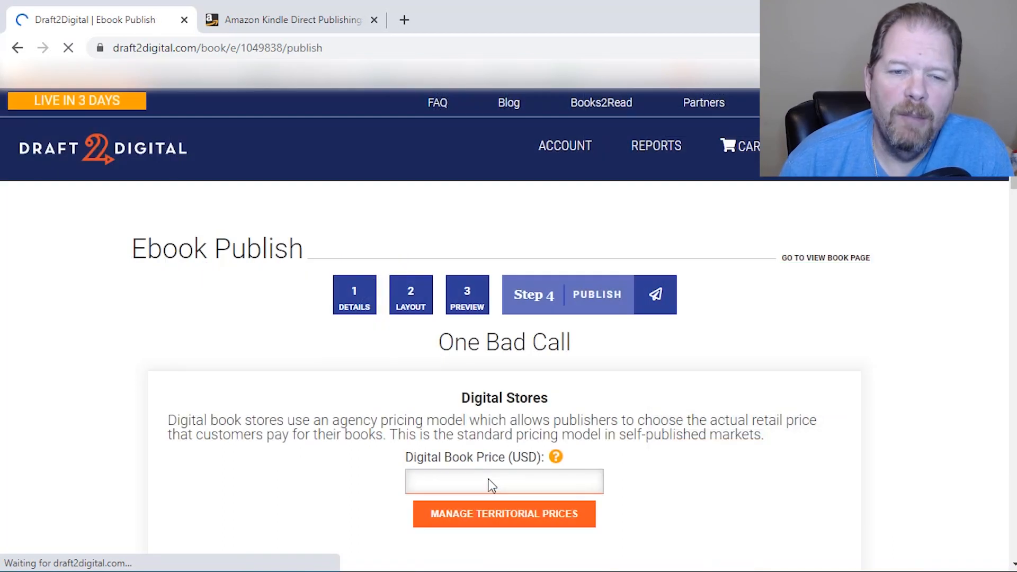
Set the digital book price to 2.99 USD and review the selected digital stores, subscription services and Kobo Plus territories
left_click(489, 479)
type("2.99")
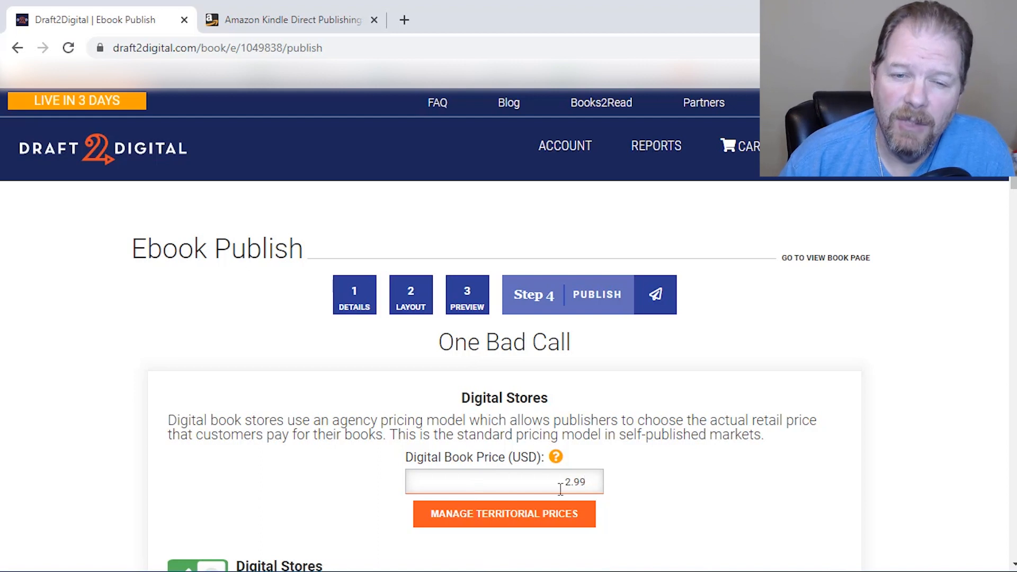
scroll(641, 477, "down", 1)
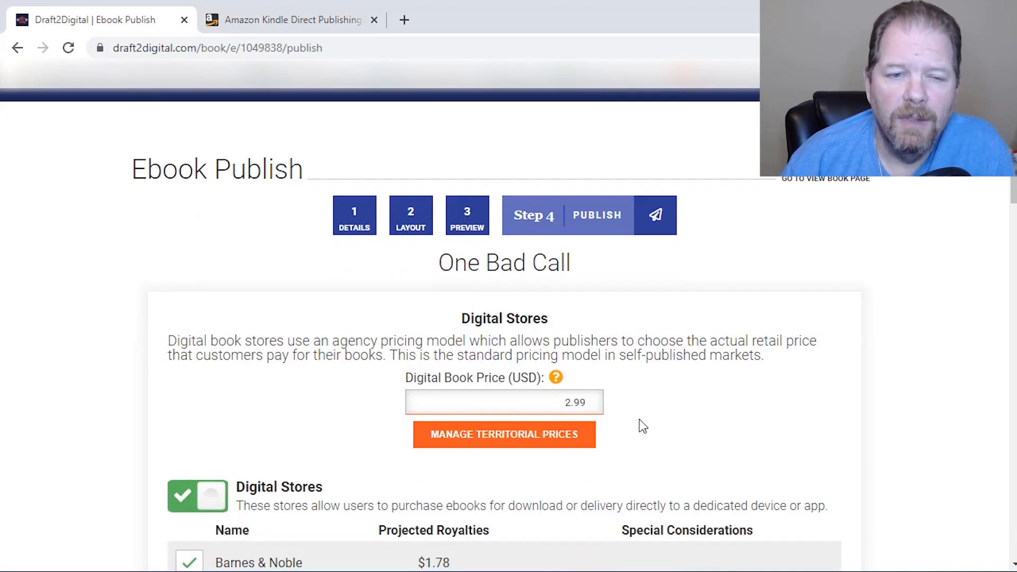
scroll(641, 423, "down", 4)
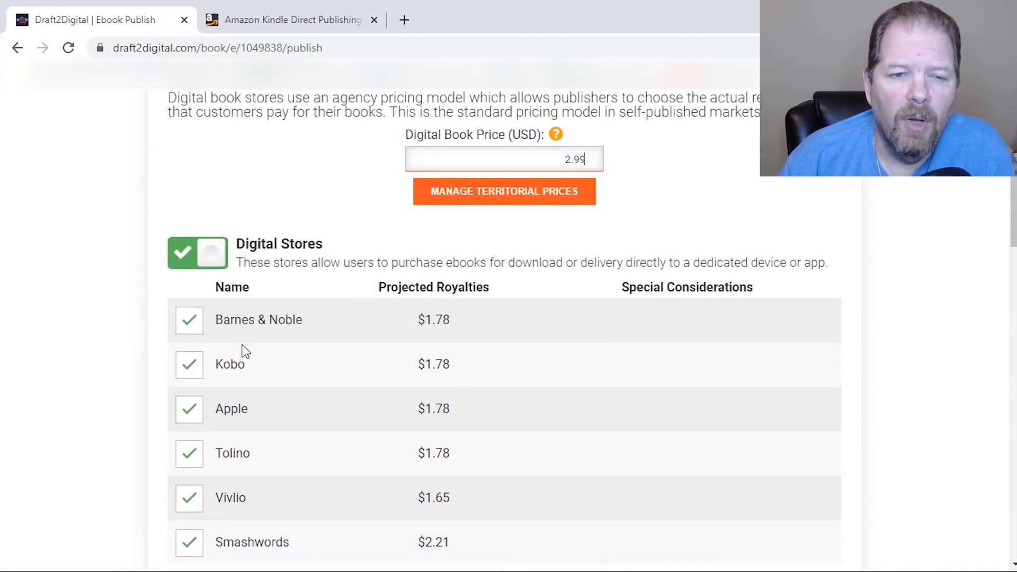
scroll(243, 349, "down", 3)
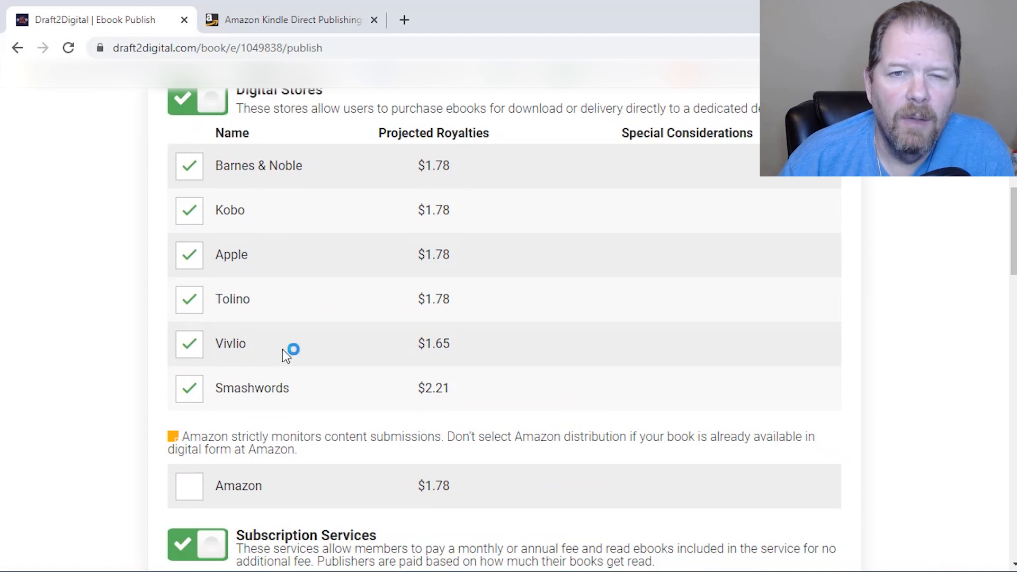
scroll(466, 350, "down", 3)
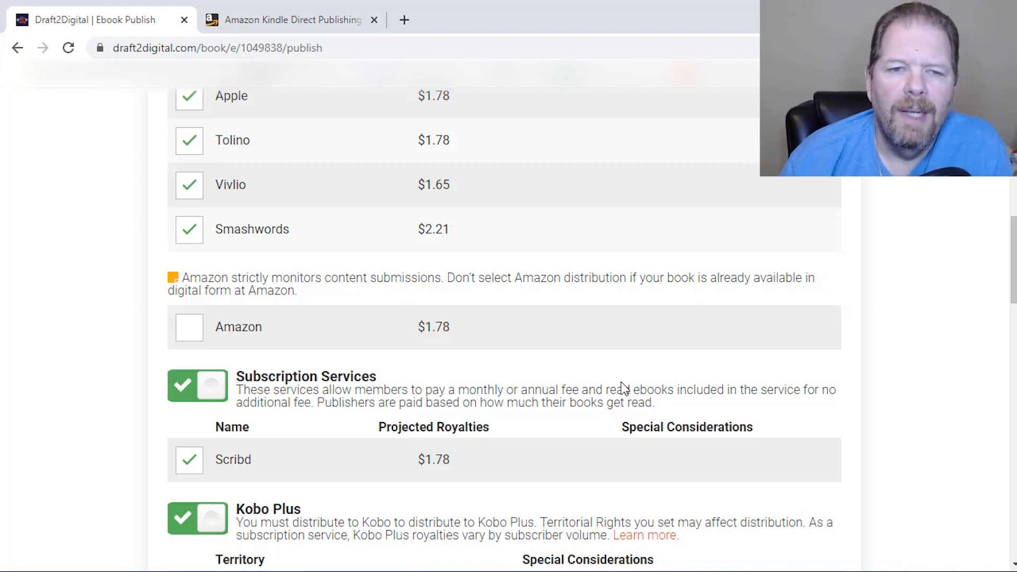
scroll(449, 479, "down", 3)
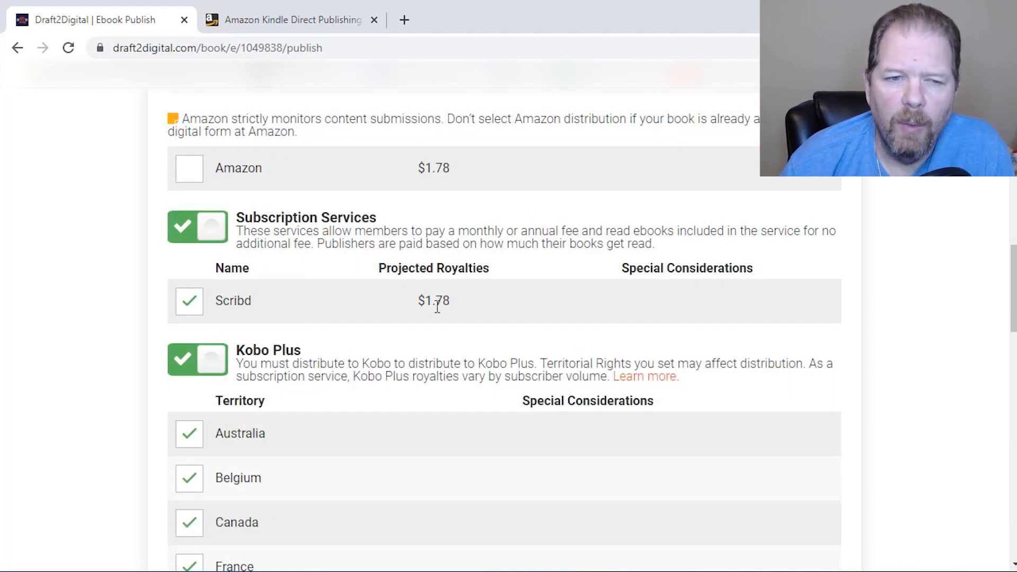
scroll(434, 304, "down", 1)
scroll(434, 316, "down", 1)
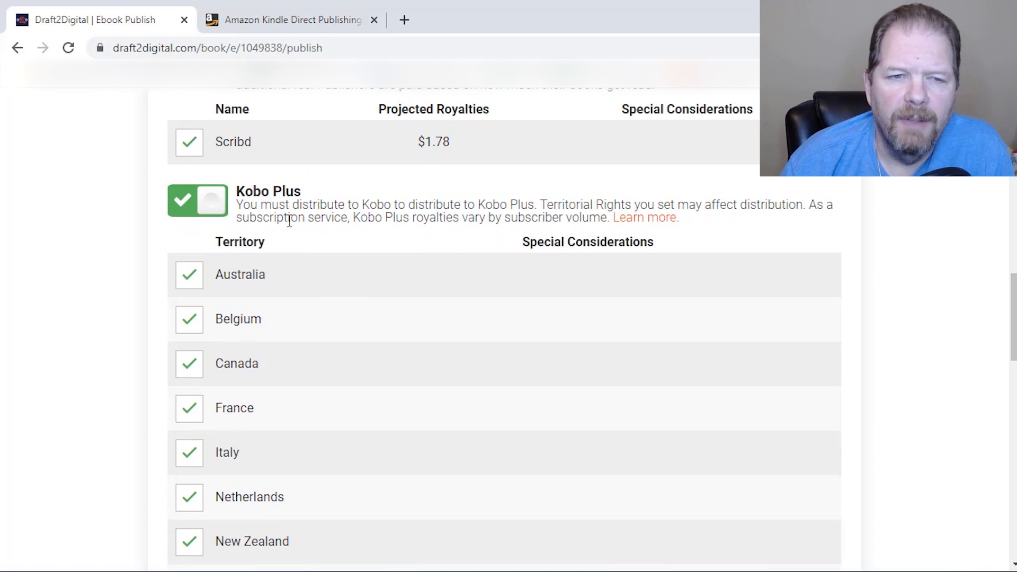
Review the library services section, including the library price, projected royalties per service and the option to remember store preferences
scroll(289, 221, "down", 2)
scroll(311, 344, "down", 8)
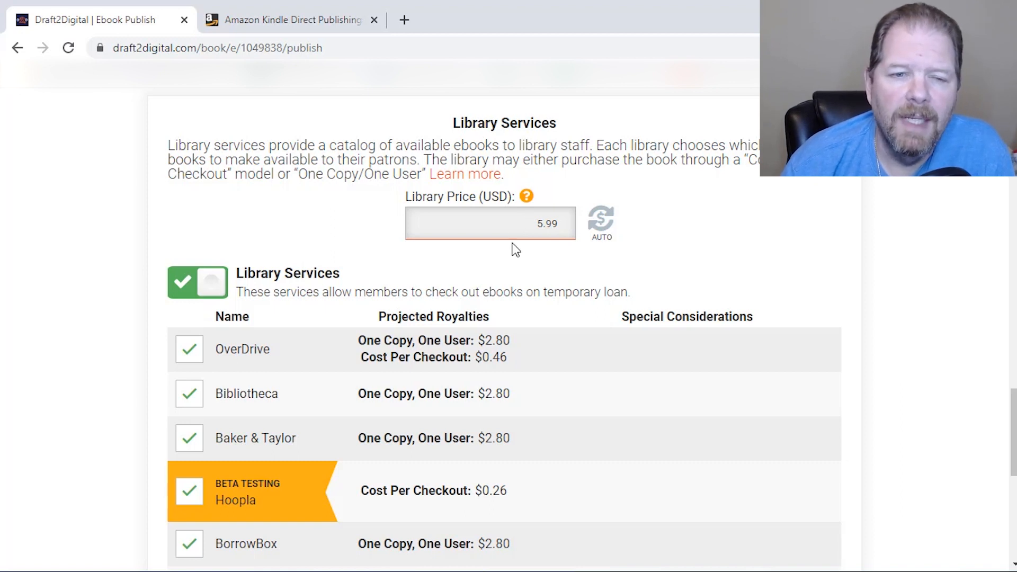
scroll(514, 249, "down", 3)
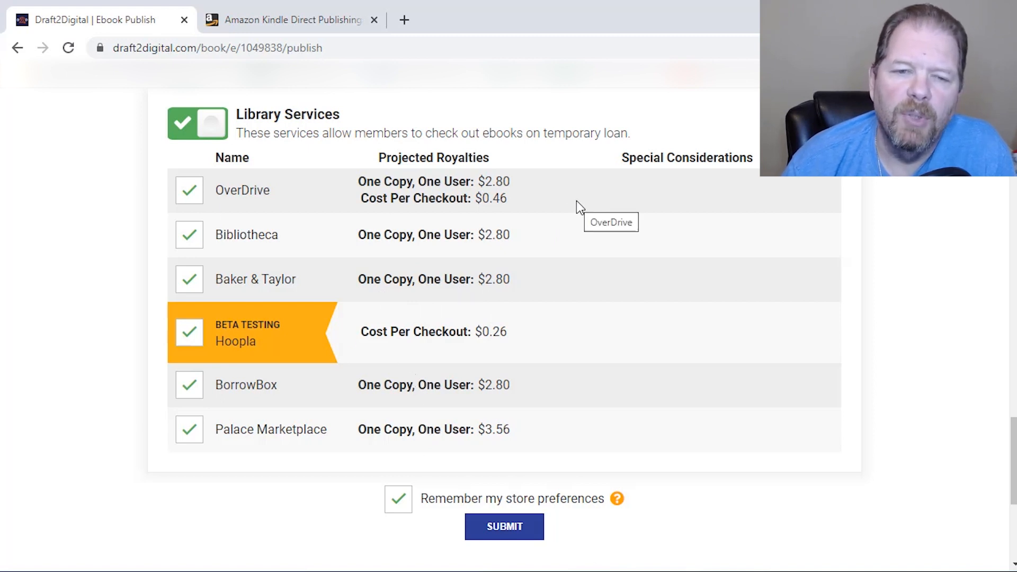
scroll(576, 201, "down", 2)
scroll(576, 201, "up", 2)
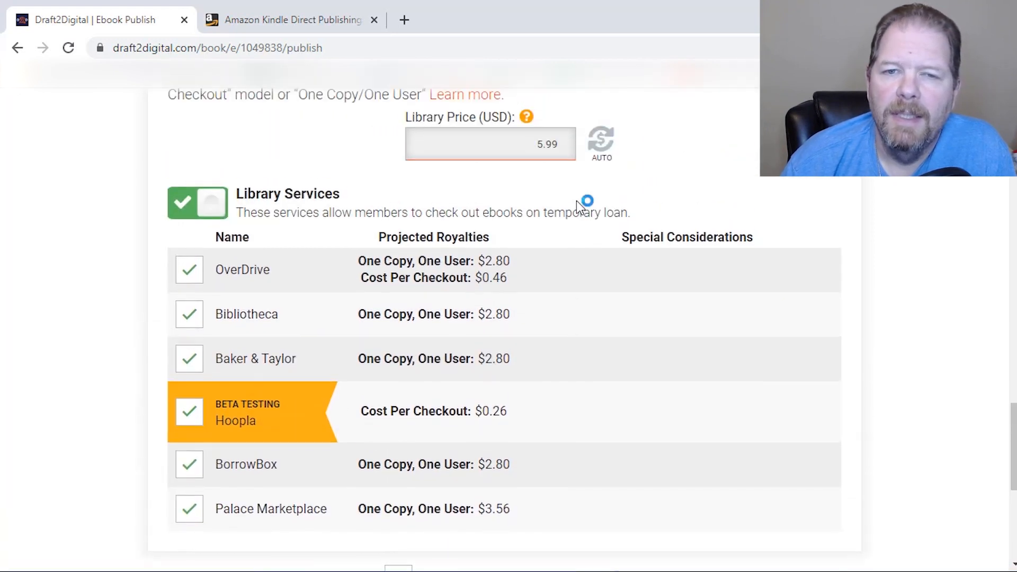
scroll(576, 201, "down", 2)
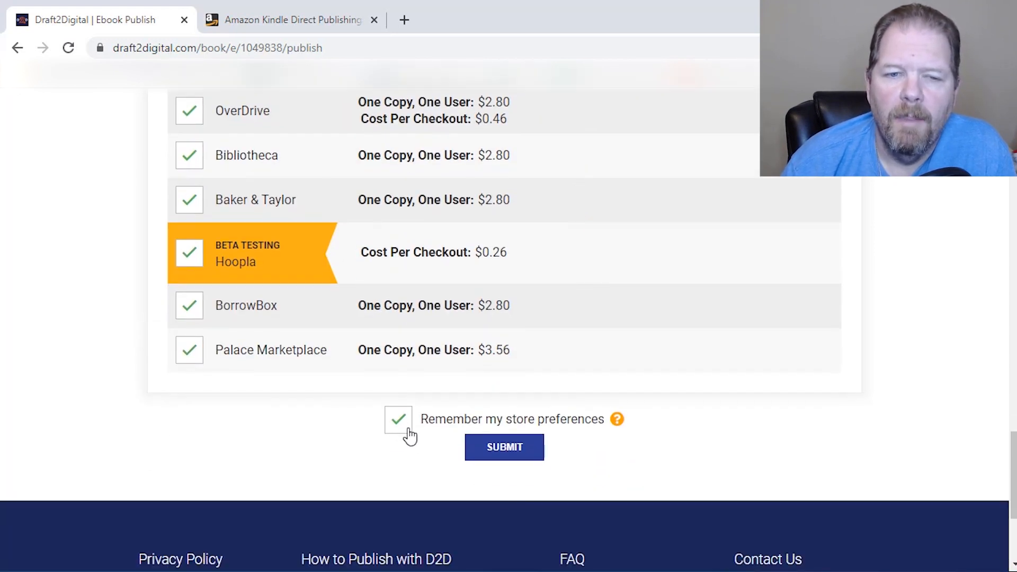
mouse_move(619, 421)
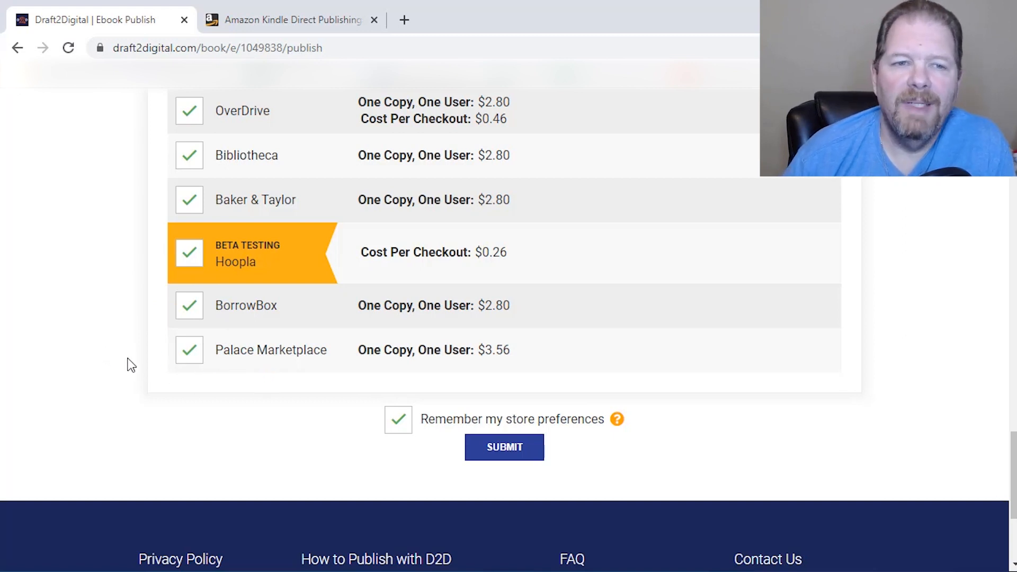
scroll(136, 357, "up", 12)
scroll(135, 357, "down", 10)
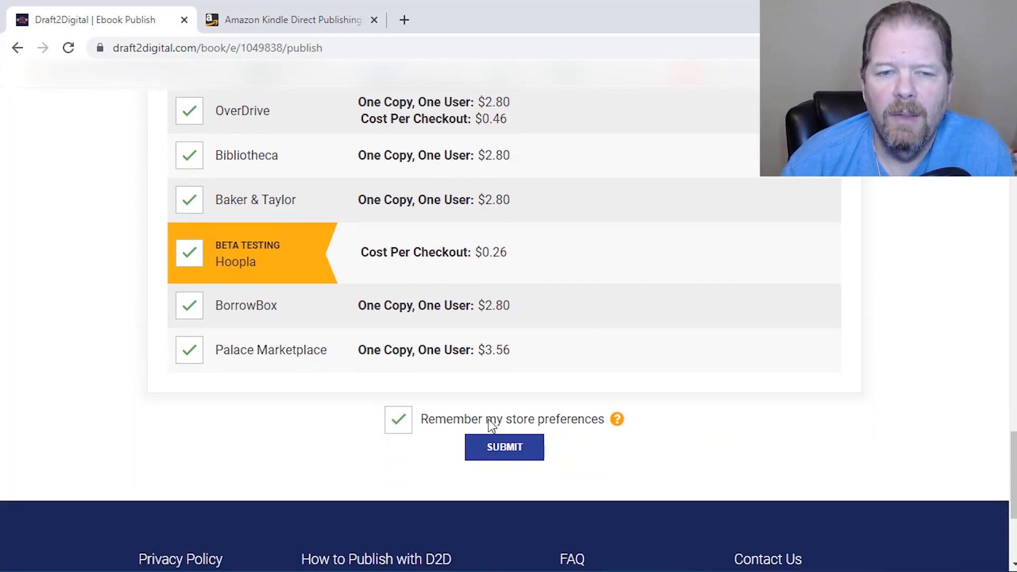
Submit the ebook, declare being the original creator of the content, accept the rights and terms confirmation, and publish it
left_click(510, 454)
left_click(320, 176)
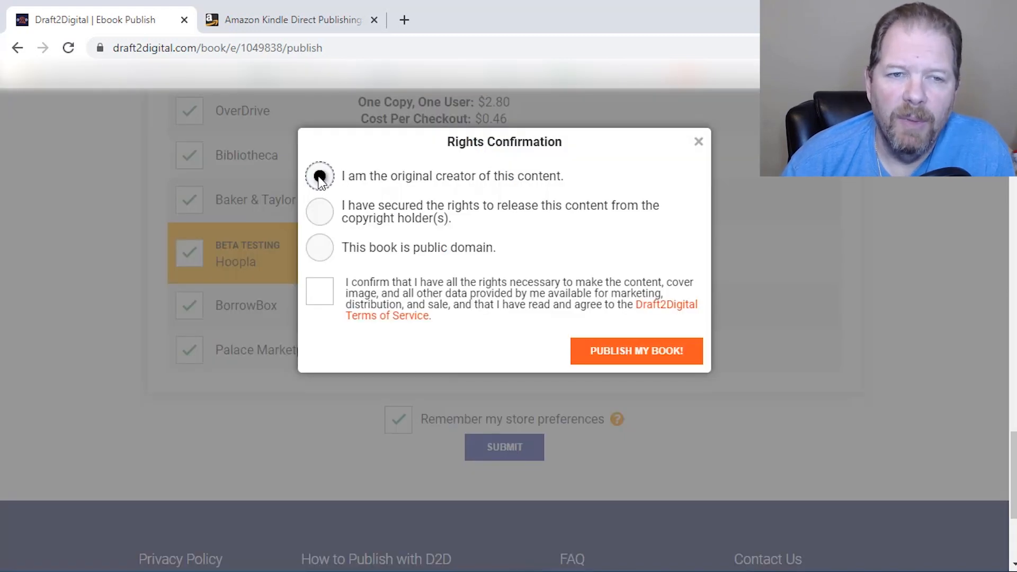
left_click(319, 293)
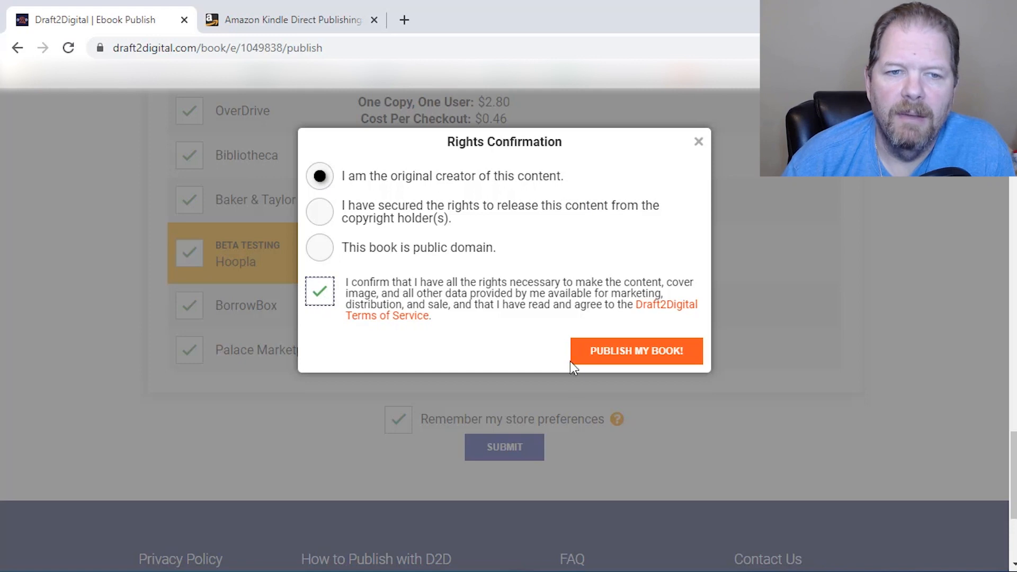
left_click(630, 361)
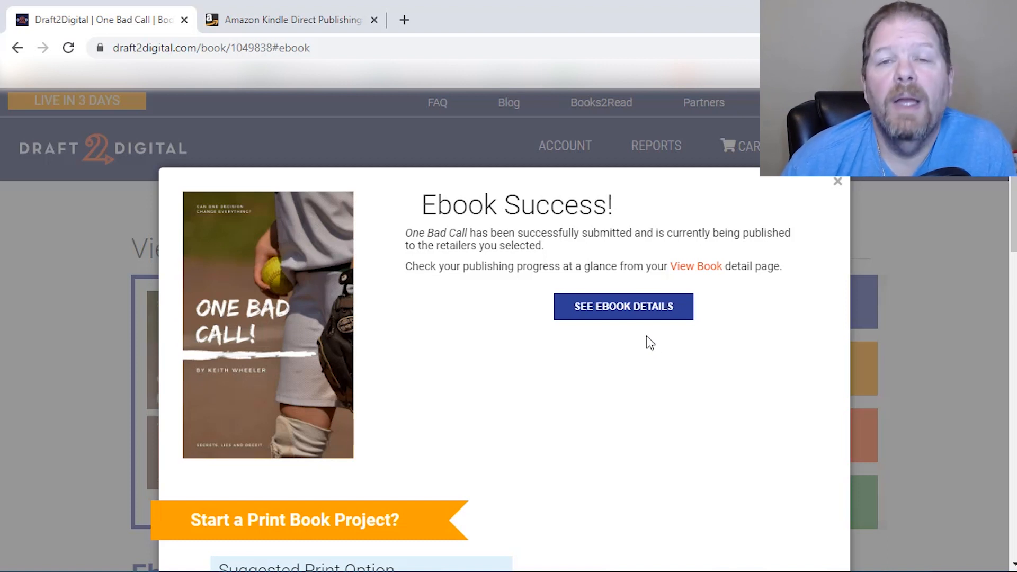
Start a print book project for One Bad Call and use the ebook file as its print interior
scroll(630, 347, "down", 5)
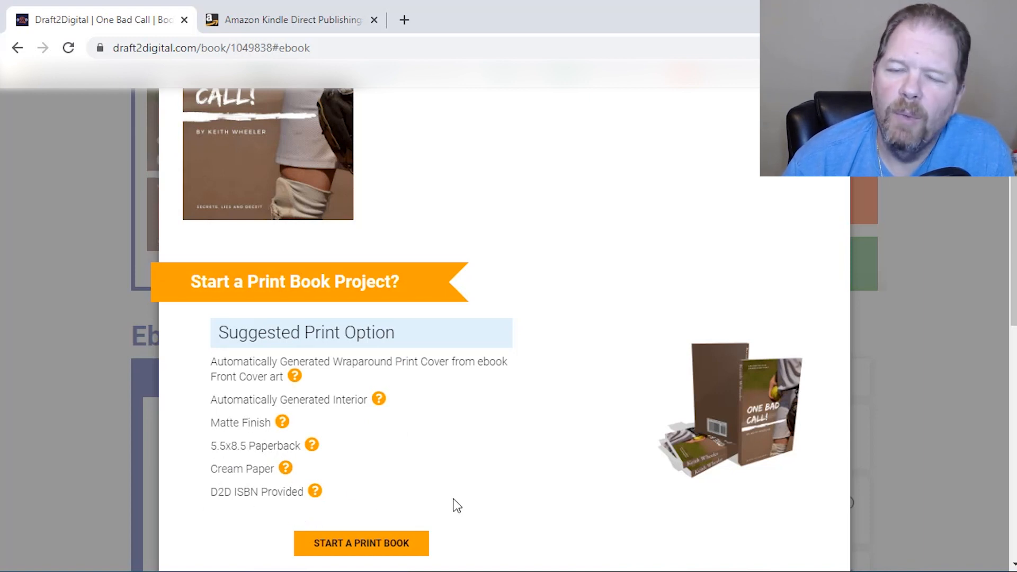
left_click(363, 545)
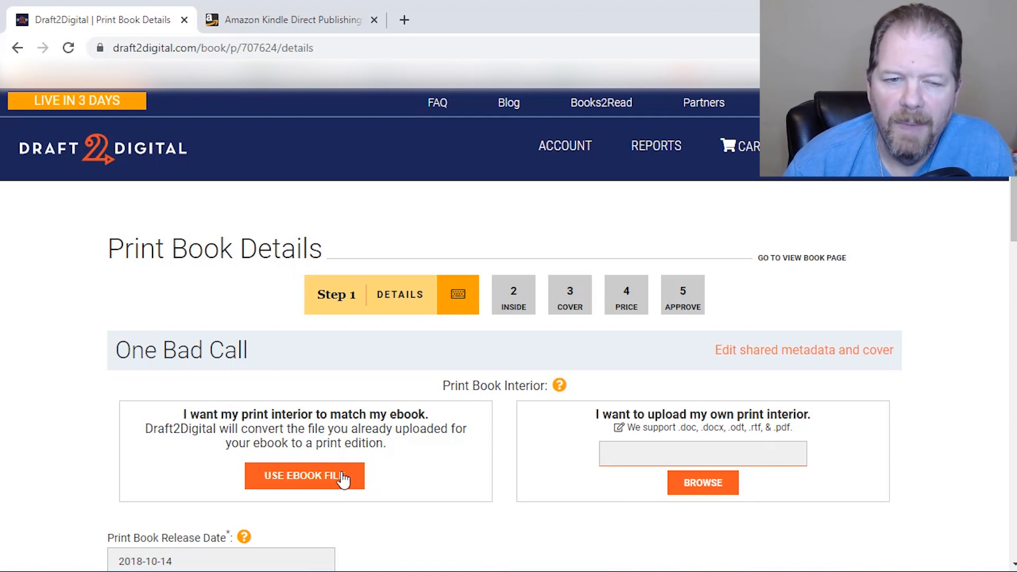
left_click(326, 484)
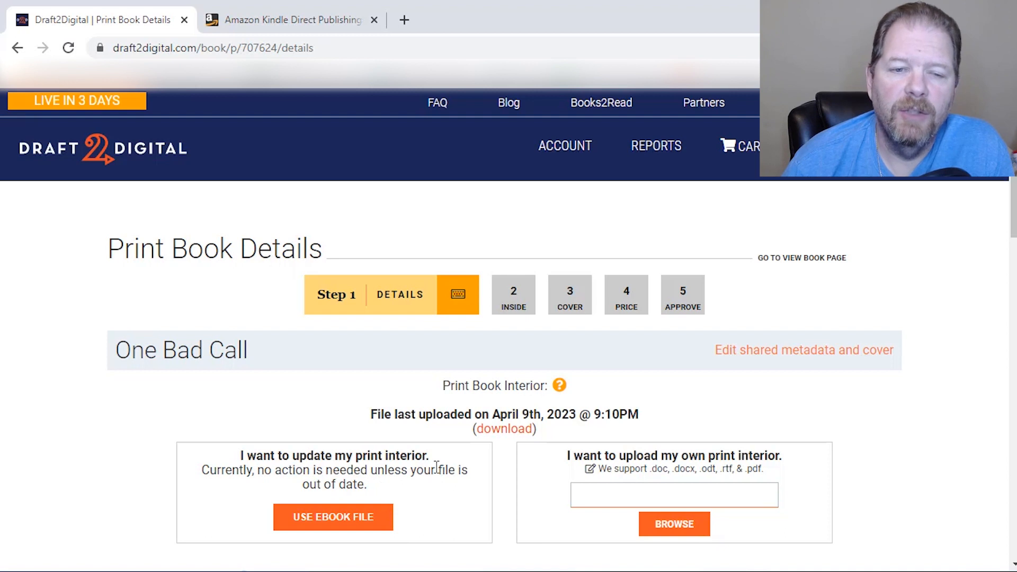
Review the print book details, choose a free Draft2Digital ISBN, and save to continue to the inside layout
scroll(435, 466, "down", 5)
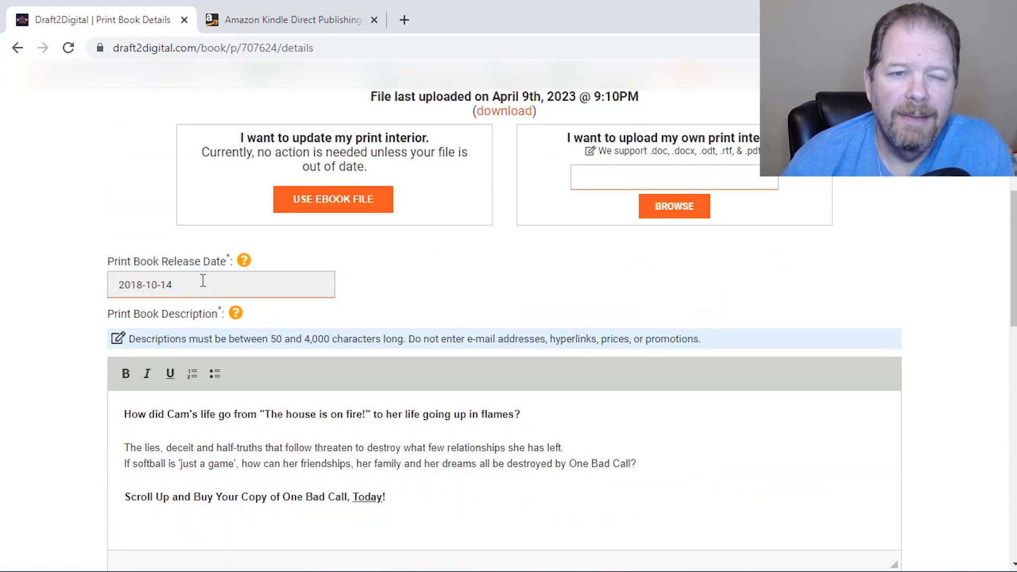
scroll(428, 293, "down", 3)
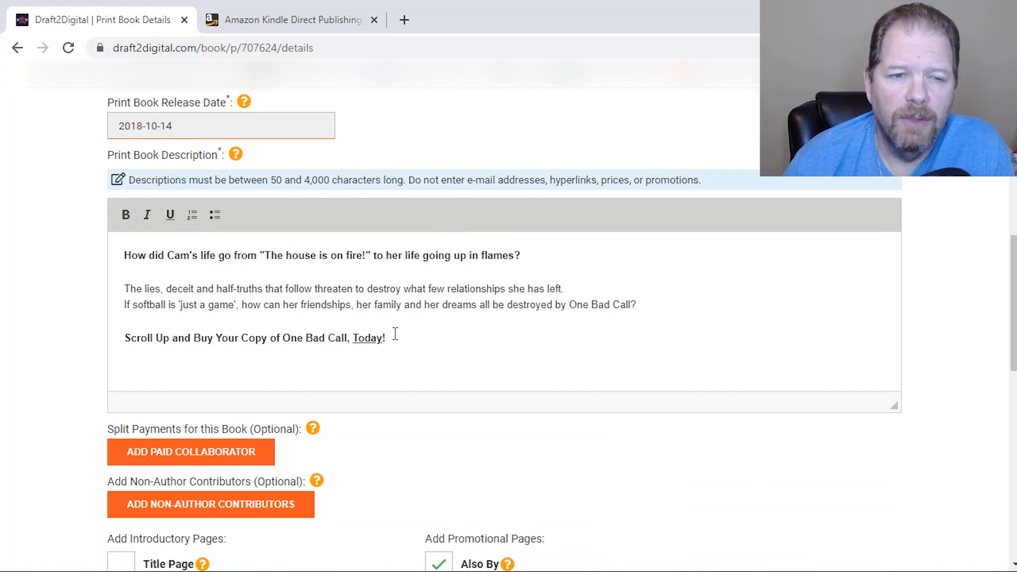
scroll(395, 333, "down", 1)
scroll(395, 334, "down", 1)
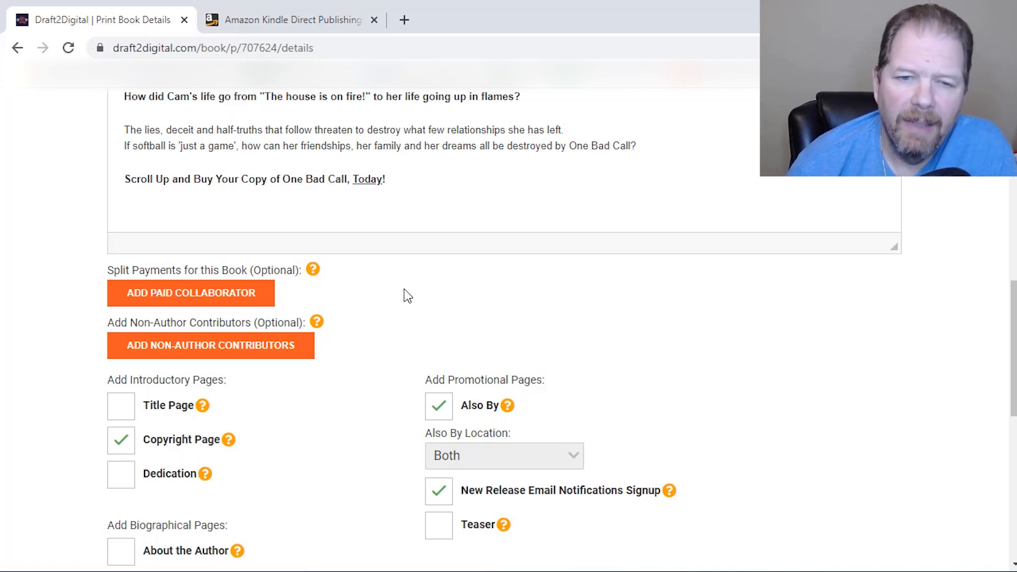
scroll(408, 293, "down", 5)
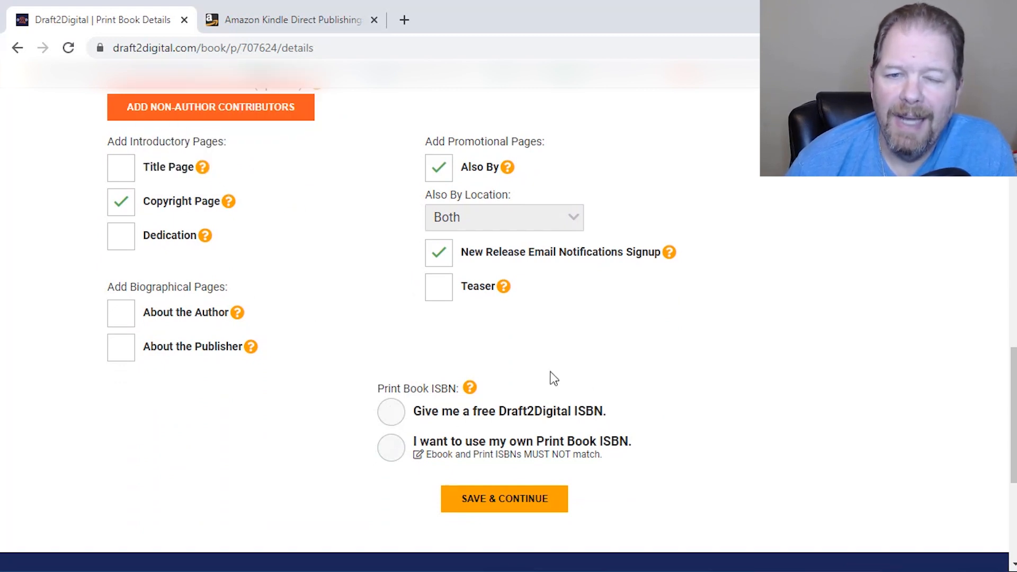
left_click(392, 419)
left_click(503, 503)
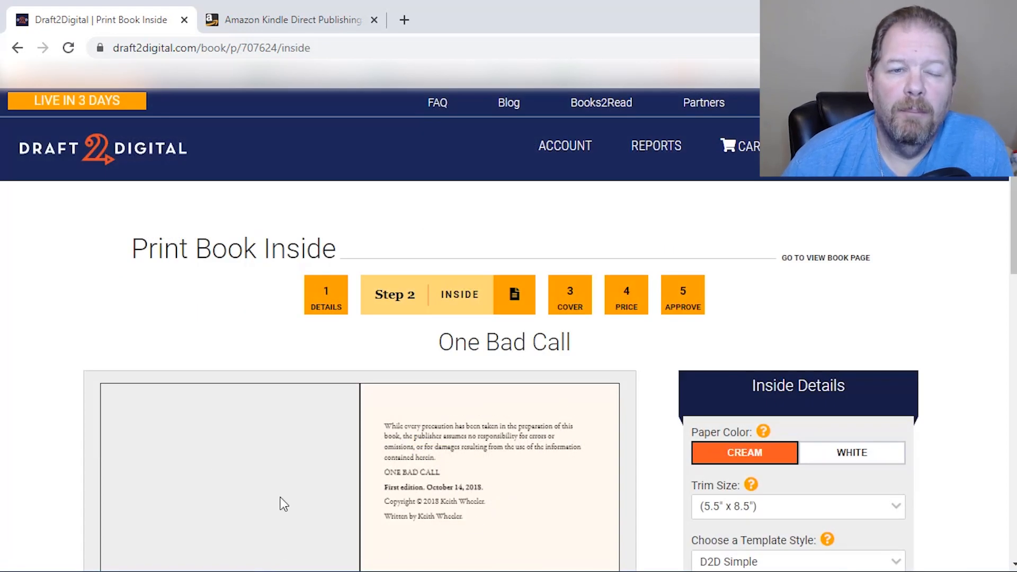
Set the print interior's numbered pages to start on the Morning Fires chapter
scroll(220, 361, "down", 5)
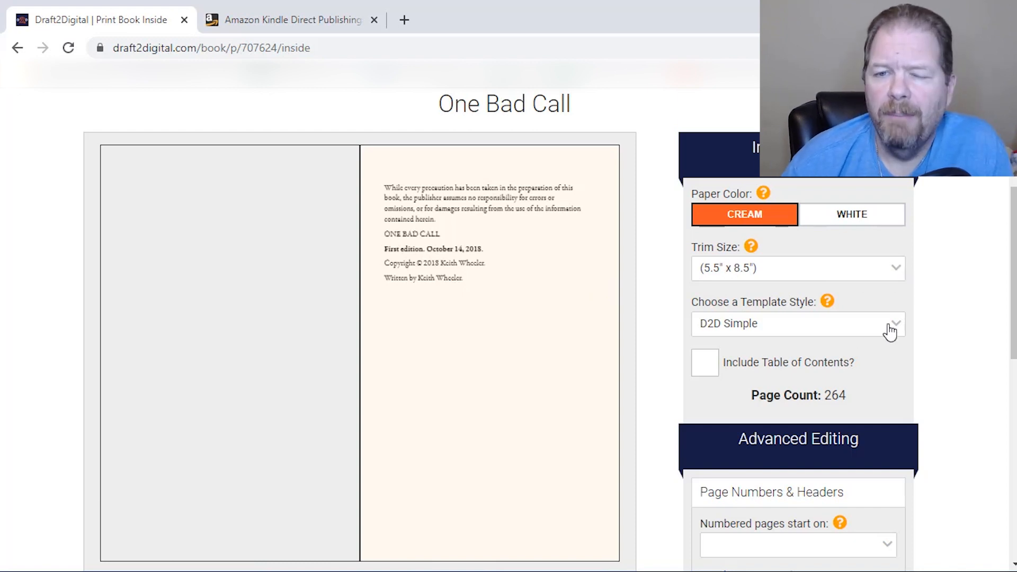
scroll(888, 331, "down", 1)
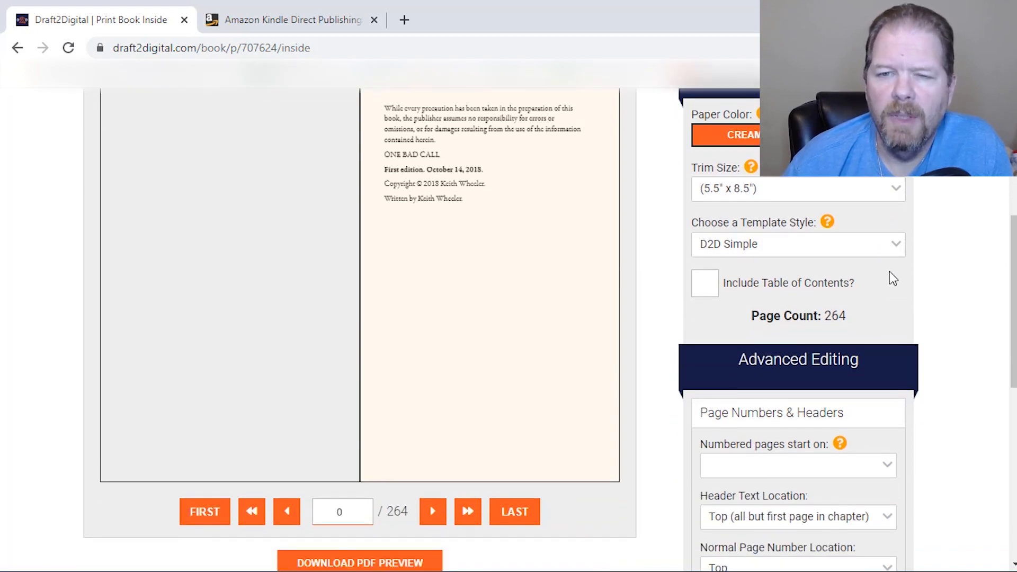
scroll(887, 269, "down", 2)
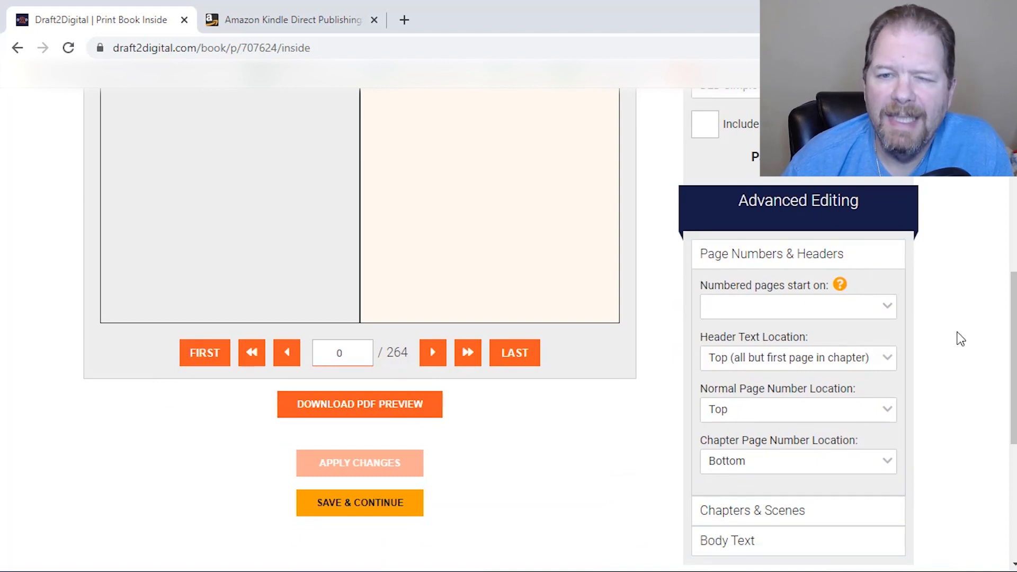
left_click(889, 313)
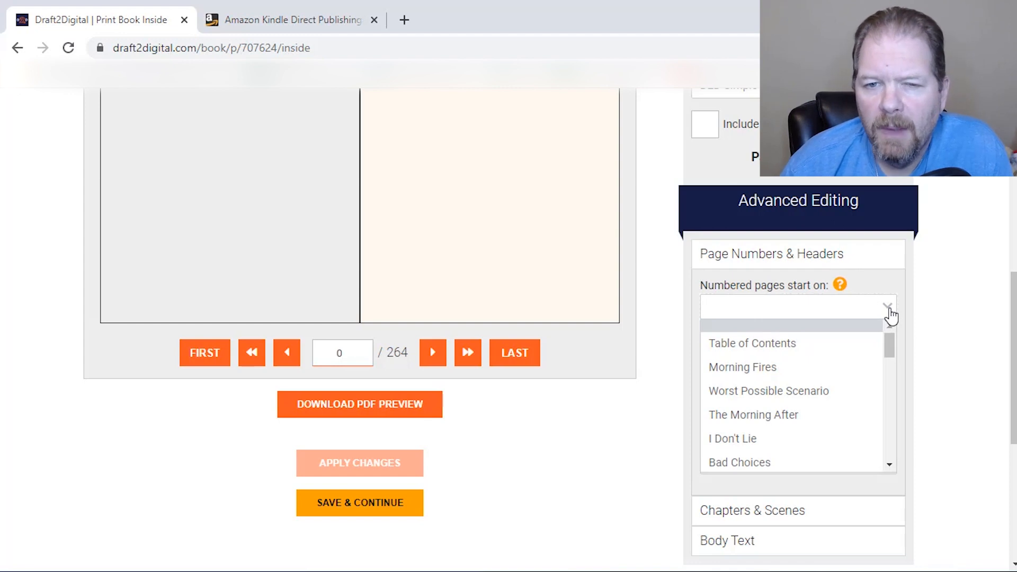
left_click(807, 374)
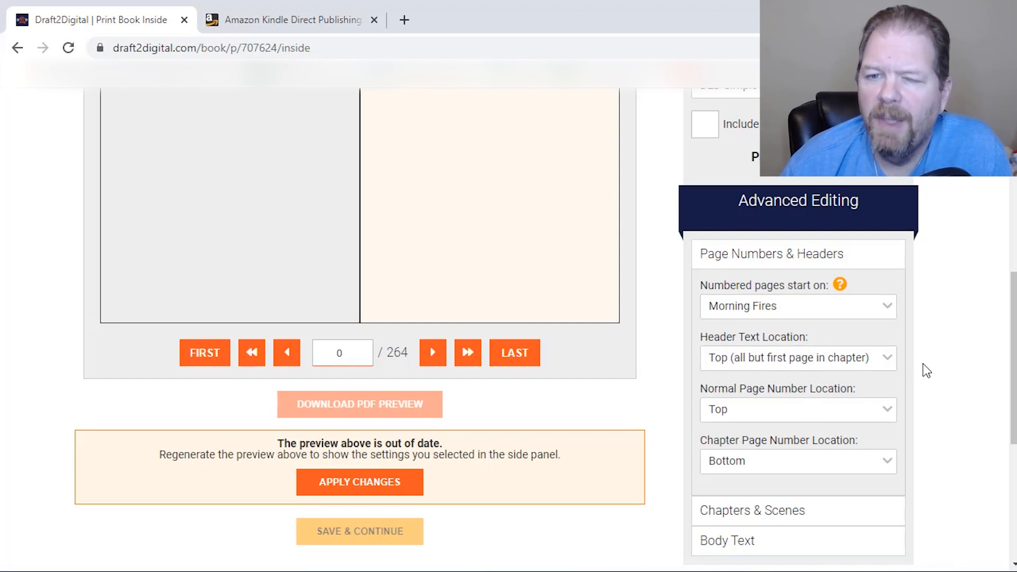
Examine the header and page number location settings and page through the interior preview to the story text
scroll(923, 389, "down", 2)
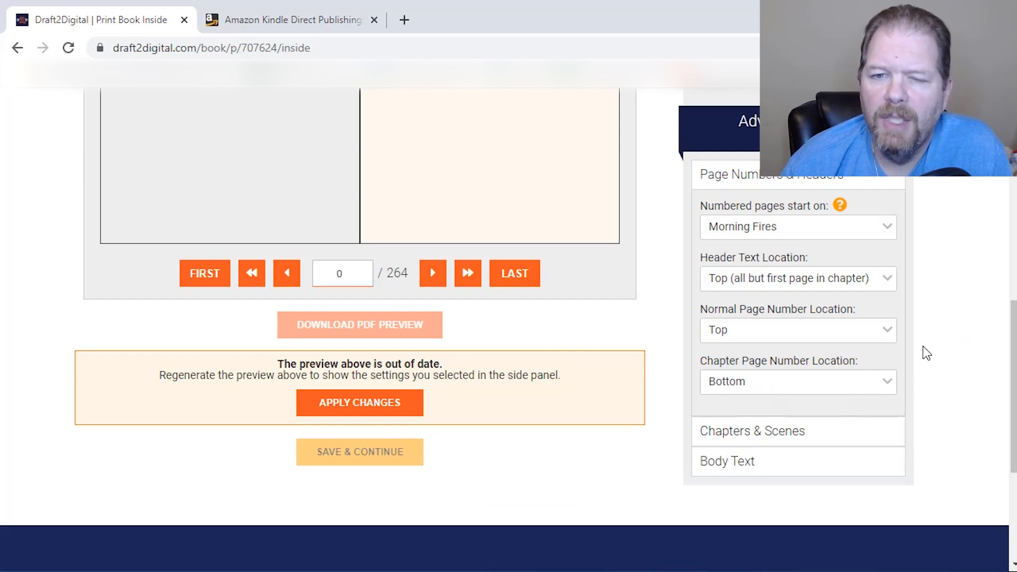
scroll(794, 288, "down", 4)
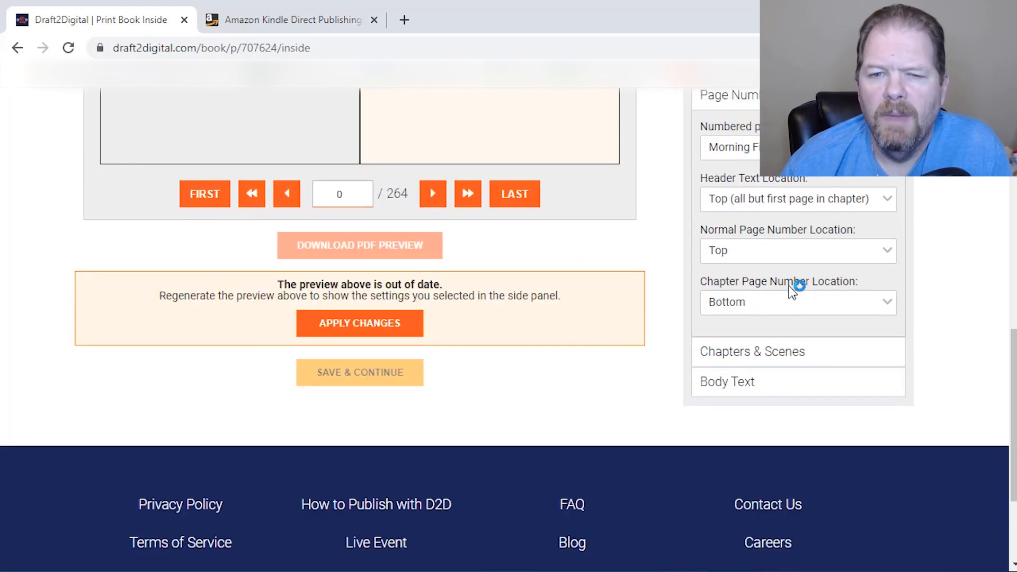
scroll(621, 333, "up", 2)
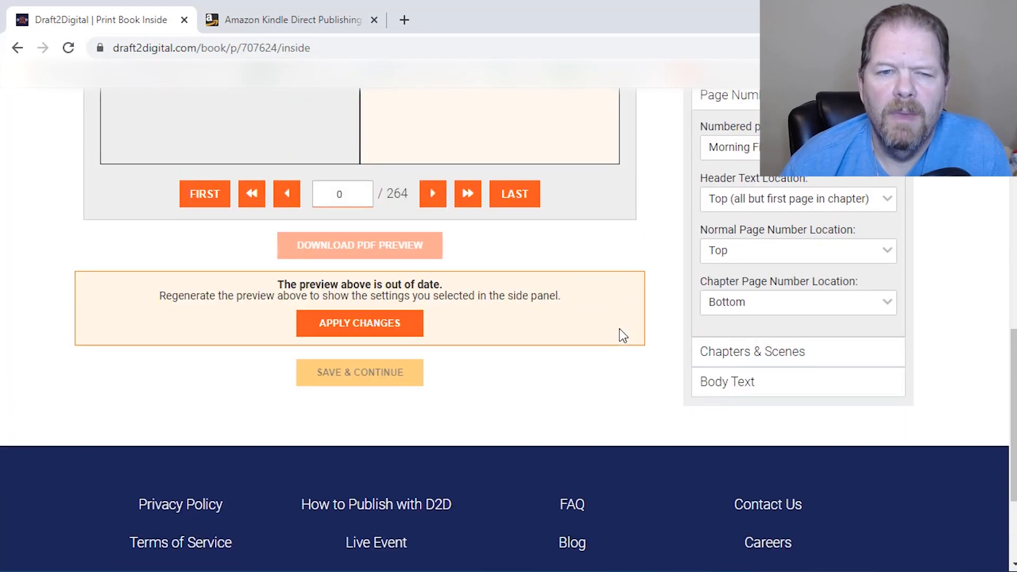
scroll(623, 335, "up", 3)
scroll(469, 333, "up", 3)
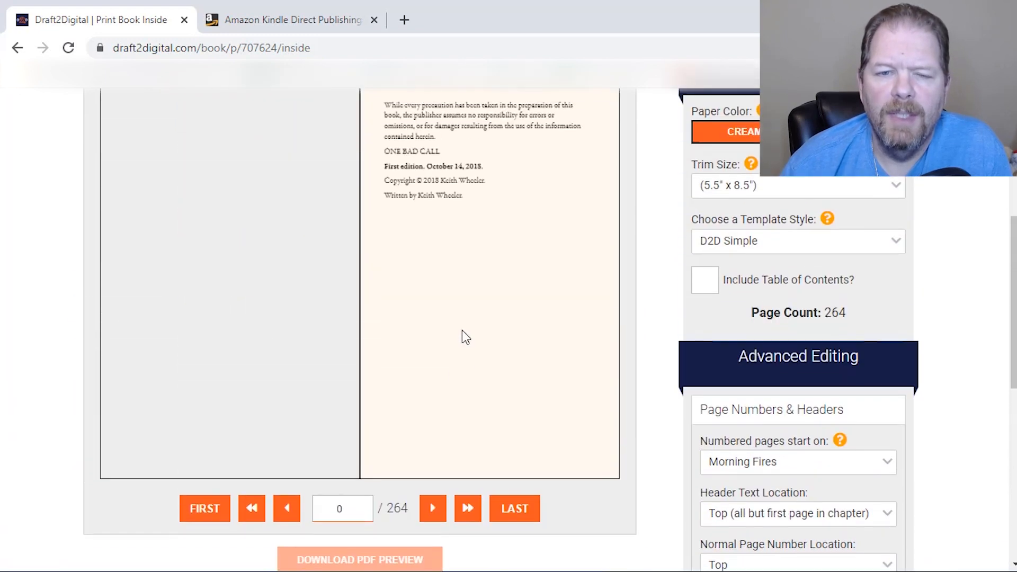
left_click(431, 518)
left_click(430, 517)
left_click(431, 518)
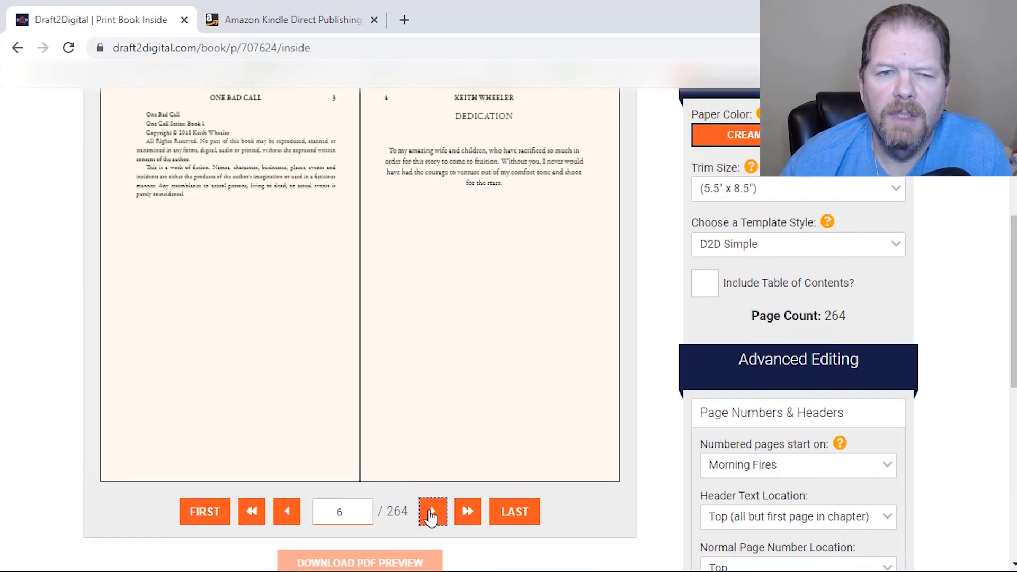
left_click(430, 517)
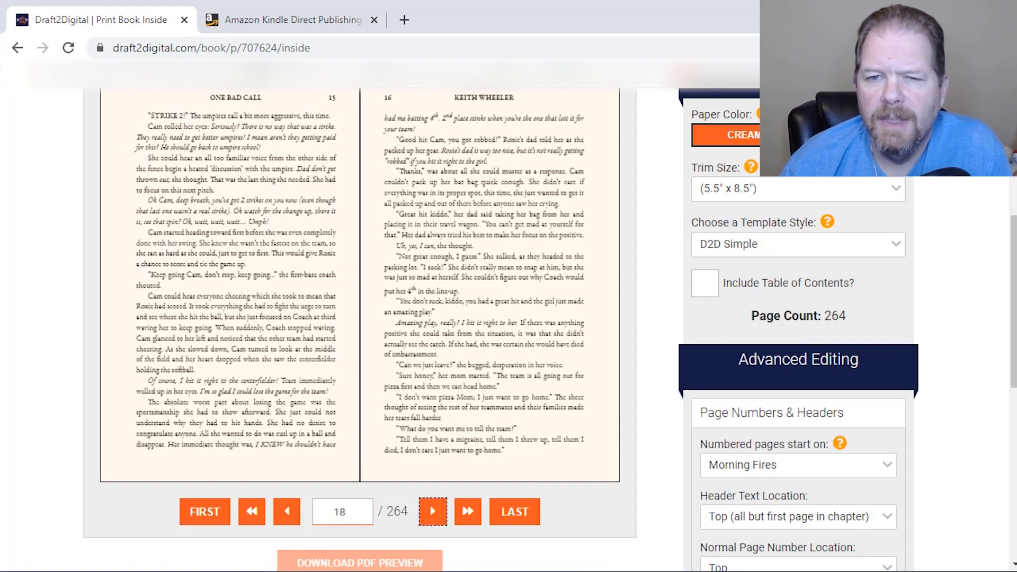
Set the normal page number location to Bottom and apply the changes to regenerate the interior preview
scroll(970, 270, "down", 5)
left_click(890, 333)
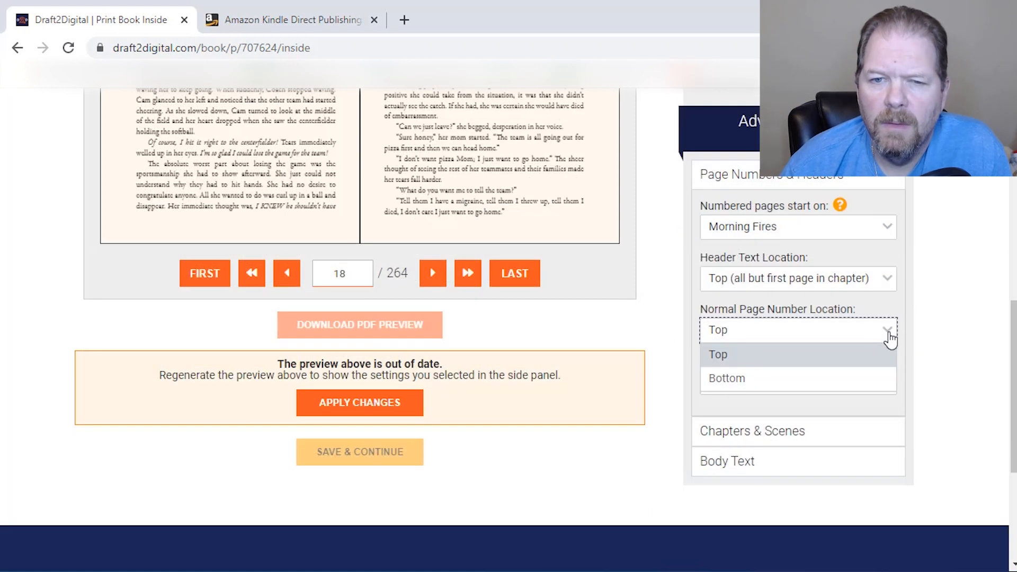
left_click(890, 377)
scroll(691, 291, "up", 8)
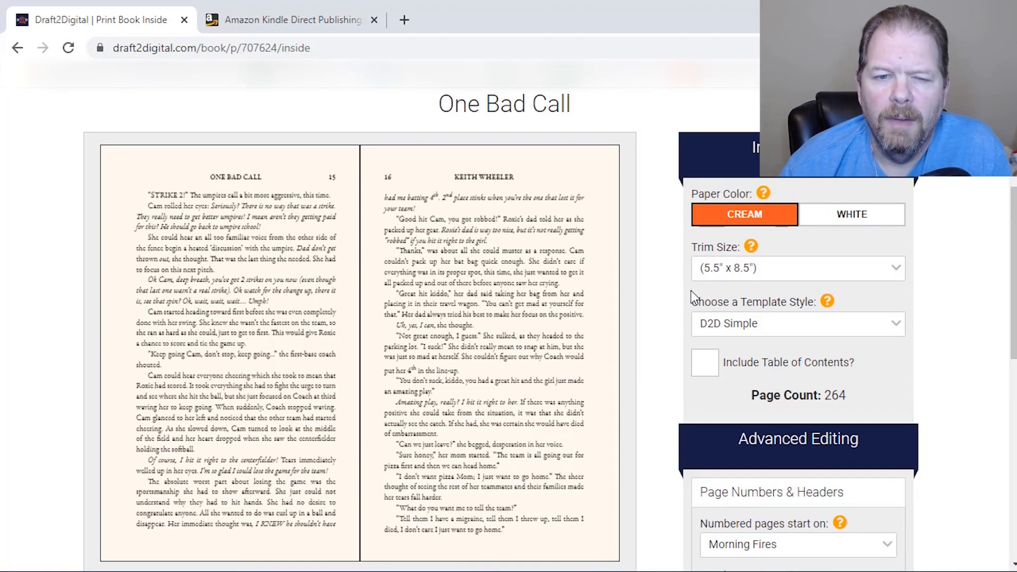
scroll(690, 290, "down", 6)
left_click(356, 490)
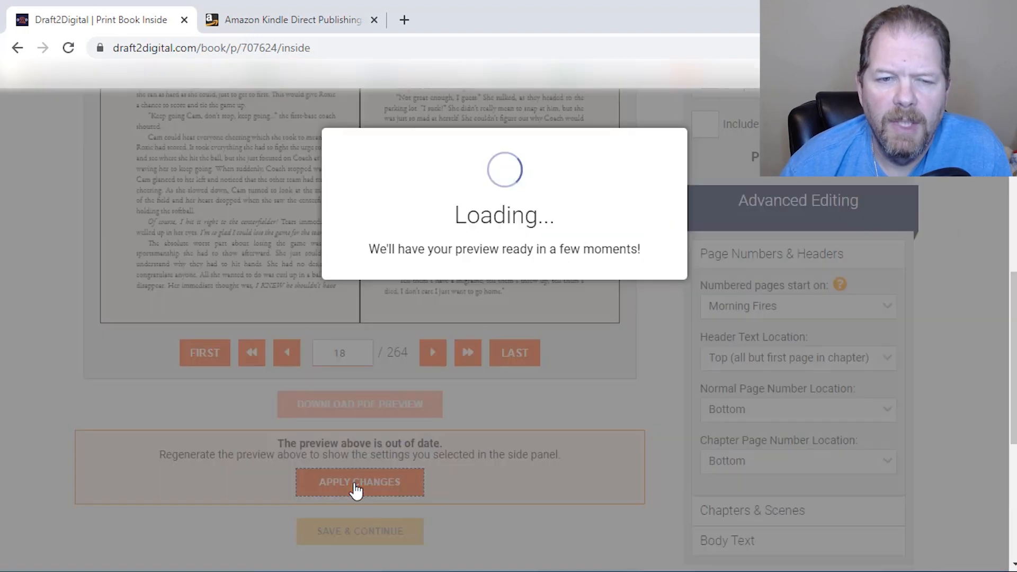
Check the page numbers in the regenerated interior preview, then save and continue to the wraparound cover preview
left_click(434, 514)
left_click(435, 515)
left_click(435, 515)
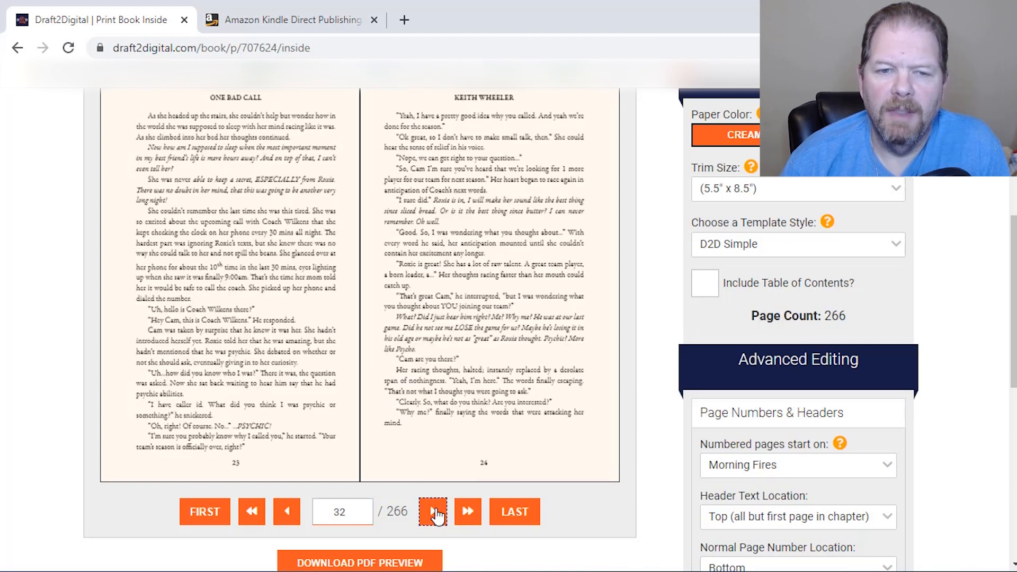
scroll(665, 461, "down", 6)
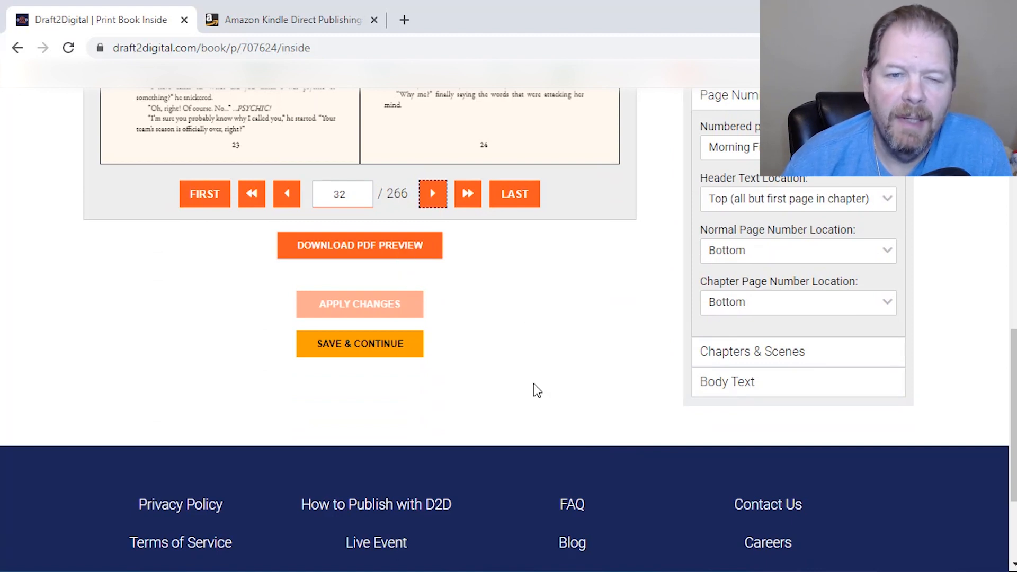
left_click(369, 346)
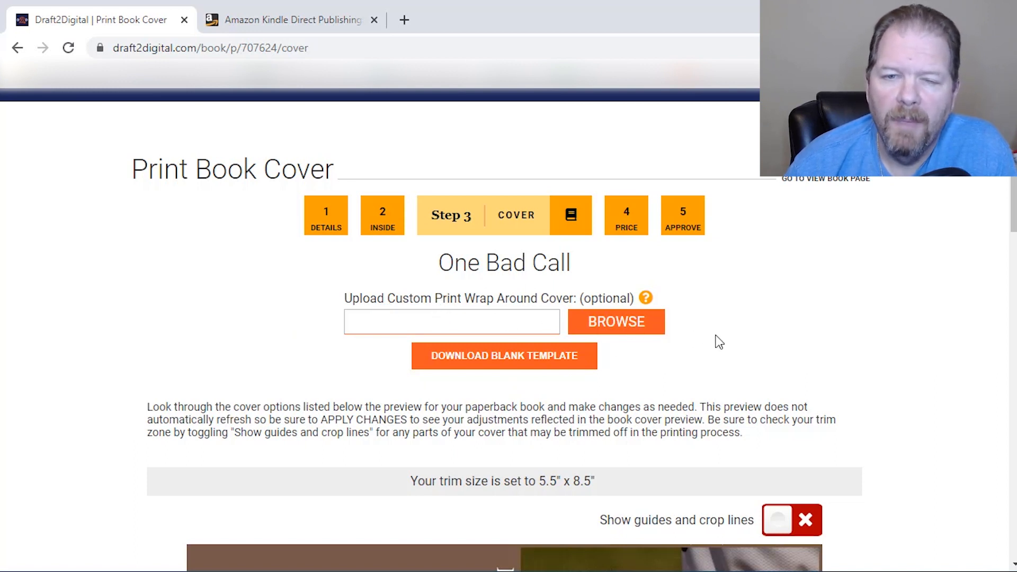
scroll(716, 340, "down", 7)
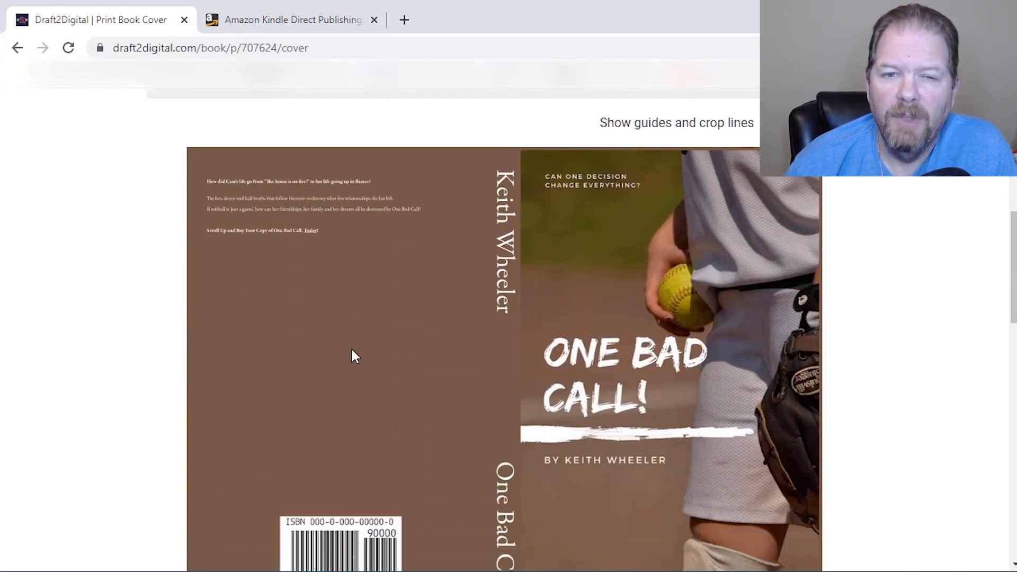
Review the wraparound cover preview with its finish, color, spine text, description and biography settings, then save and continue to the print price page
scroll(442, 388, "down", 2)
scroll(440, 388, "down", 2)
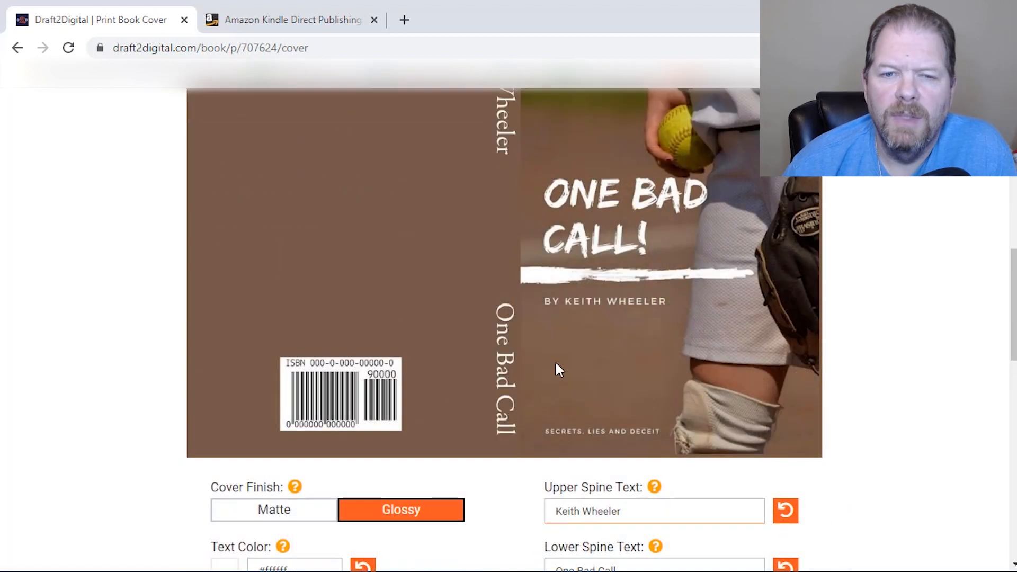
scroll(525, 375, "up", 4)
scroll(526, 376, "down", 7)
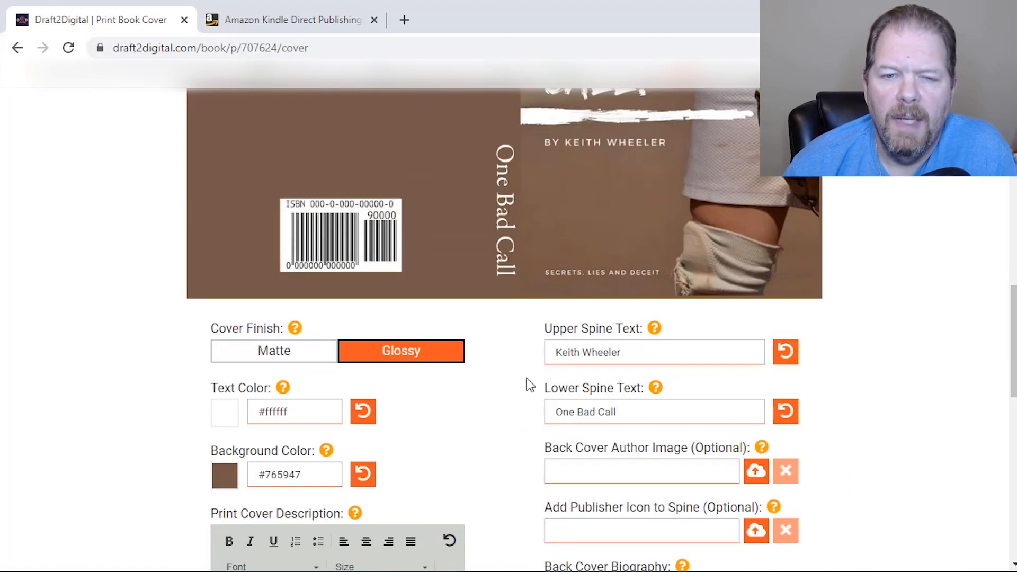
scroll(528, 385, "down", 2)
scroll(286, 331, "down", 2)
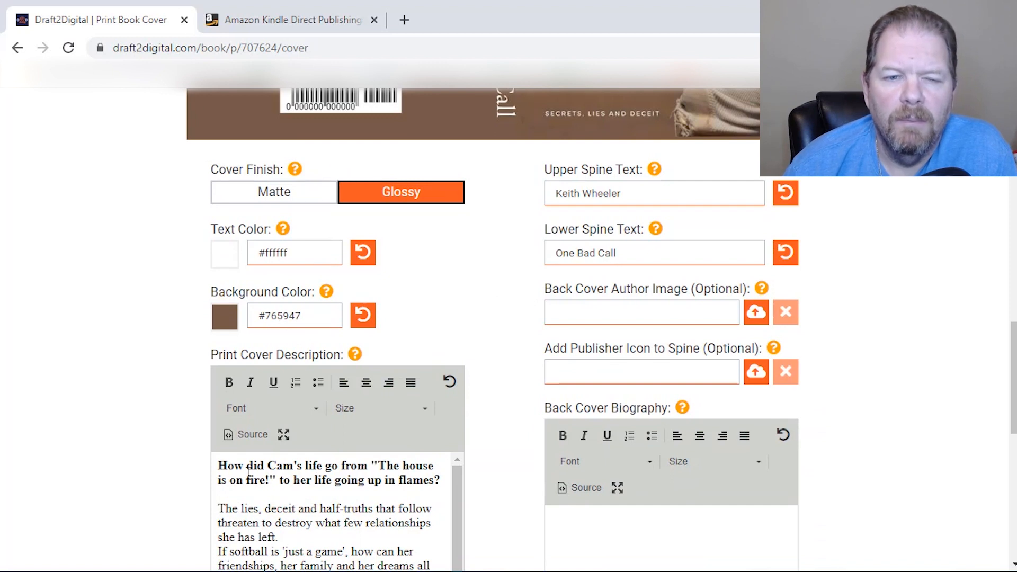
scroll(259, 510, "down", 1)
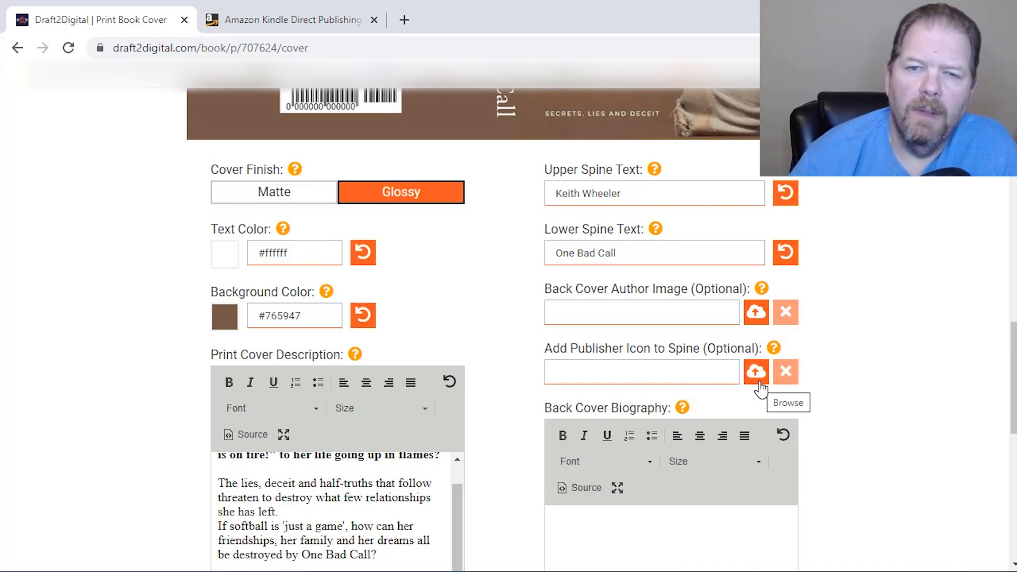
scroll(709, 392, "down", 3)
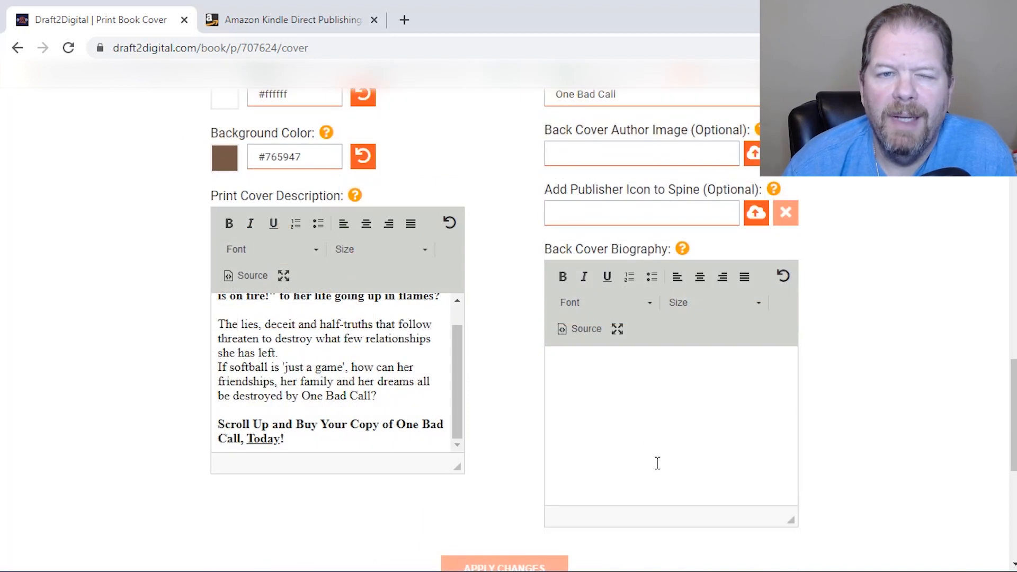
scroll(322, 309, "up", 1)
scroll(205, 290, "up", 6)
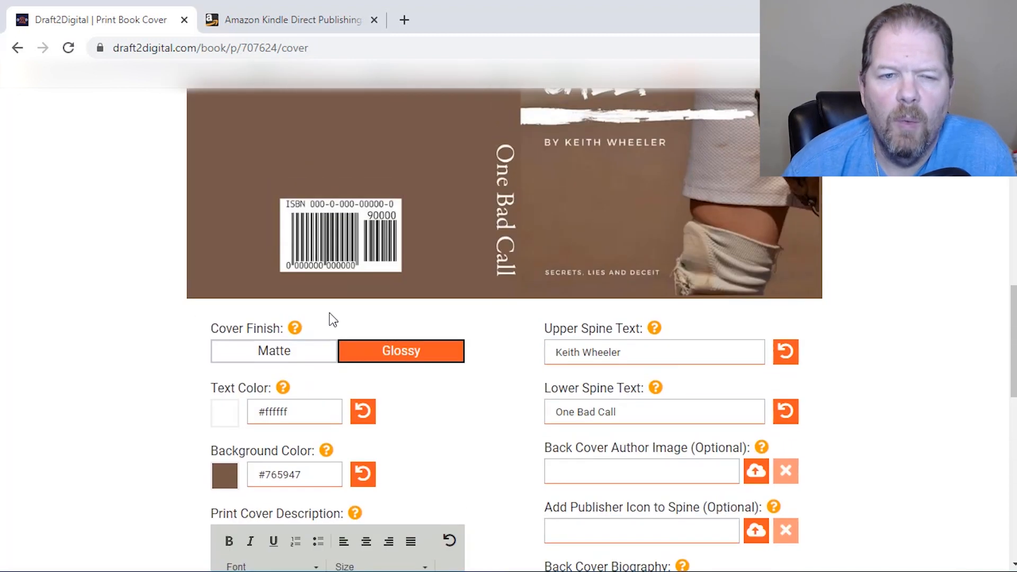
scroll(243, 477, "down", 12)
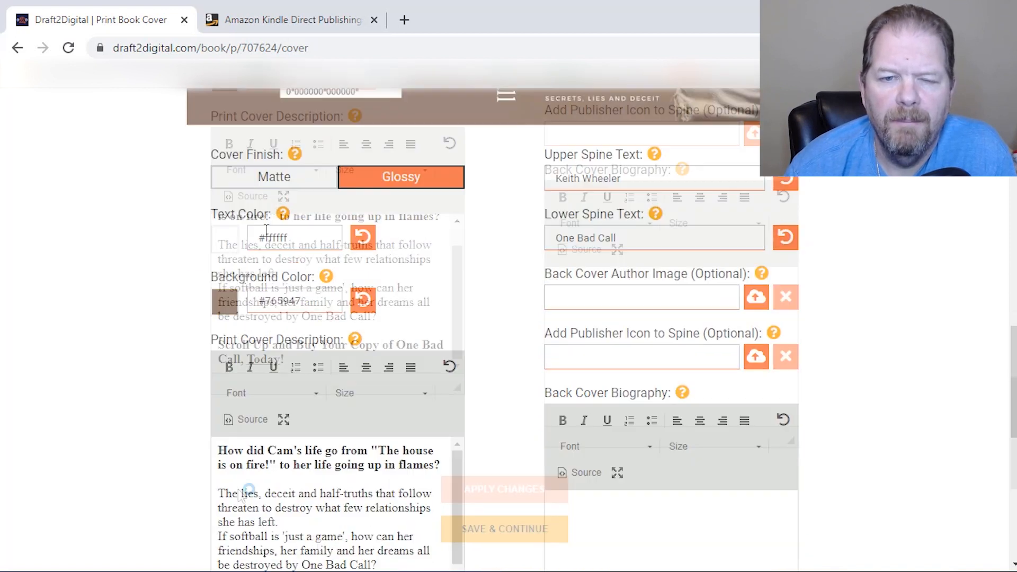
left_click(498, 293)
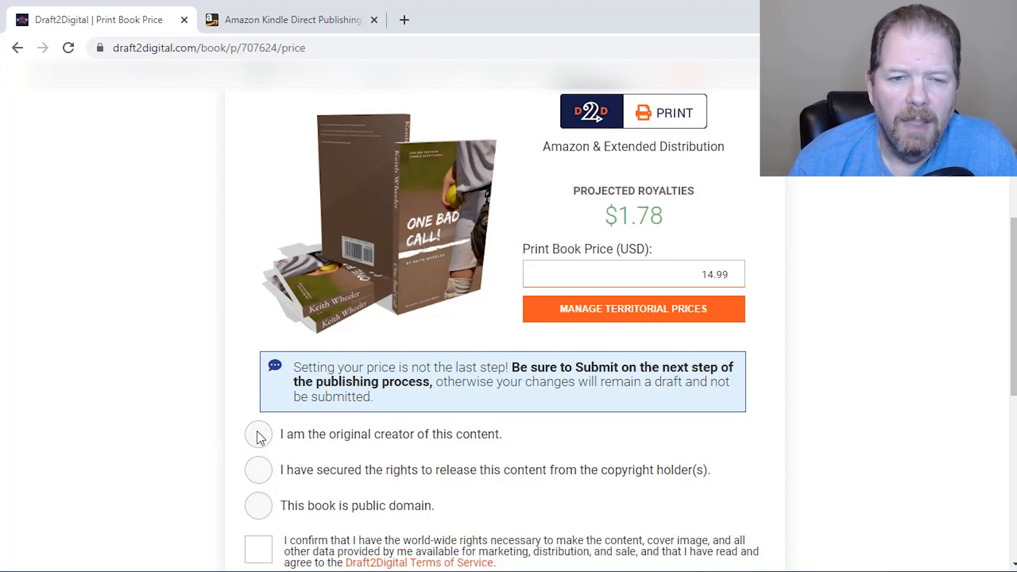
Declare being the content's original creator, accept the world-wide rights and 90-day change statements, and save to continue to approval
scroll(323, 426, "down", 3)
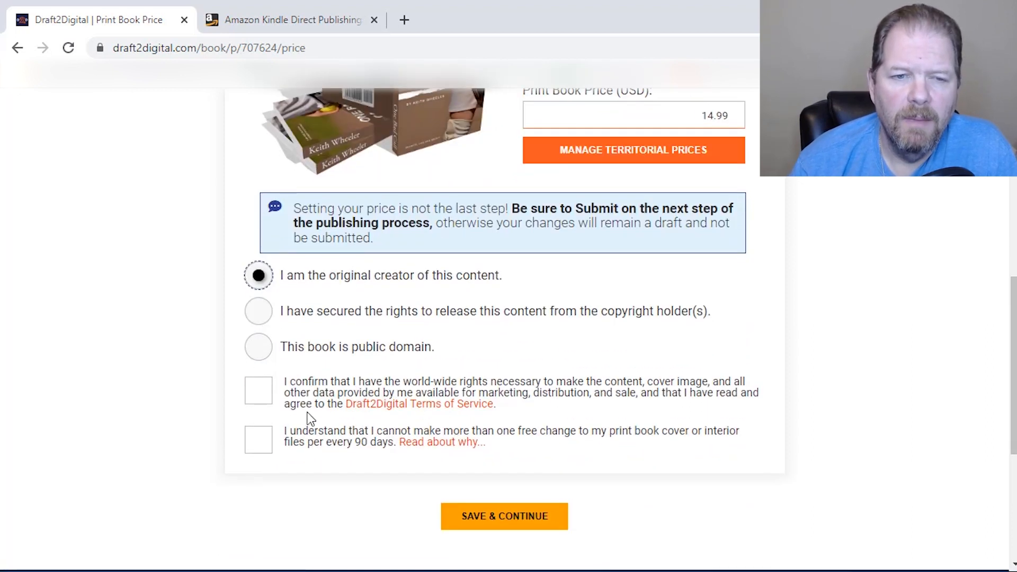
left_click(259, 392)
left_click(256, 438)
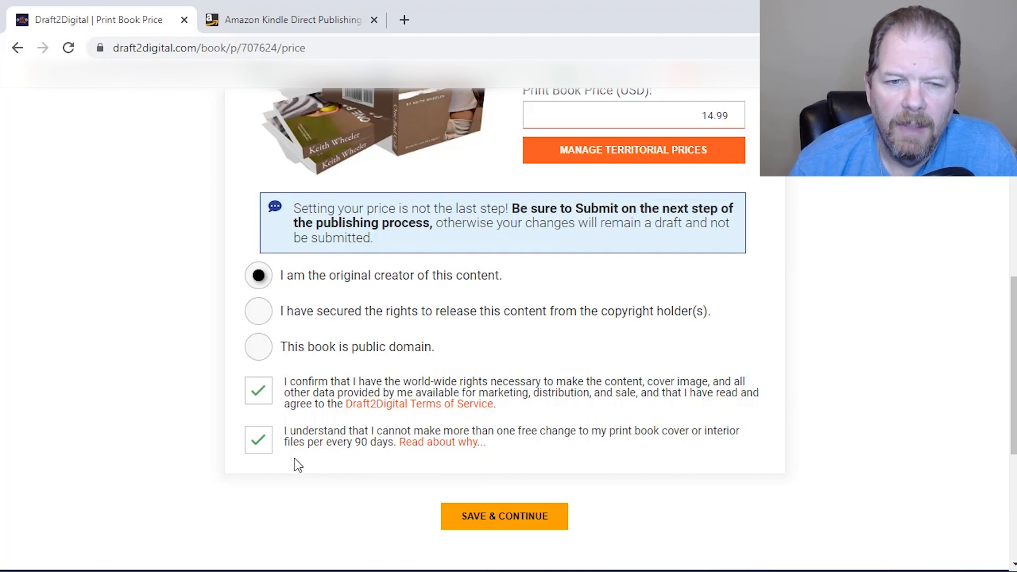
scroll(526, 514, "up", 4)
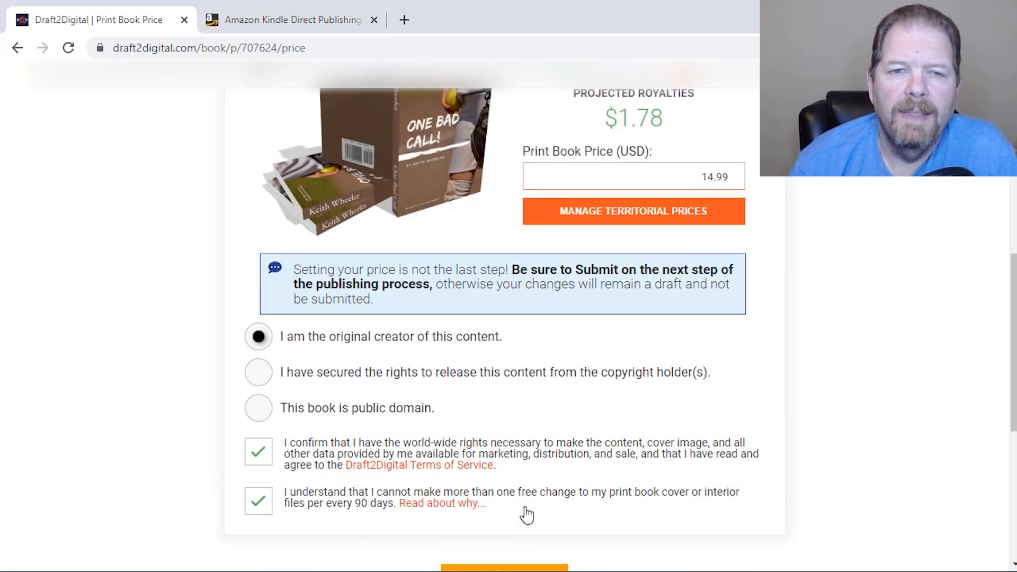
scroll(526, 514, "down", 4)
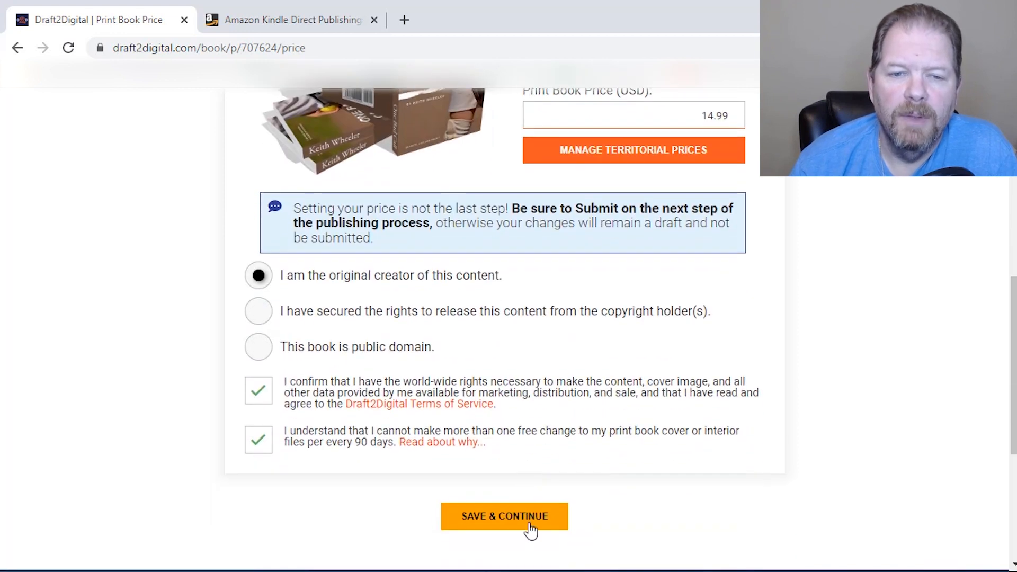
left_click(521, 516)
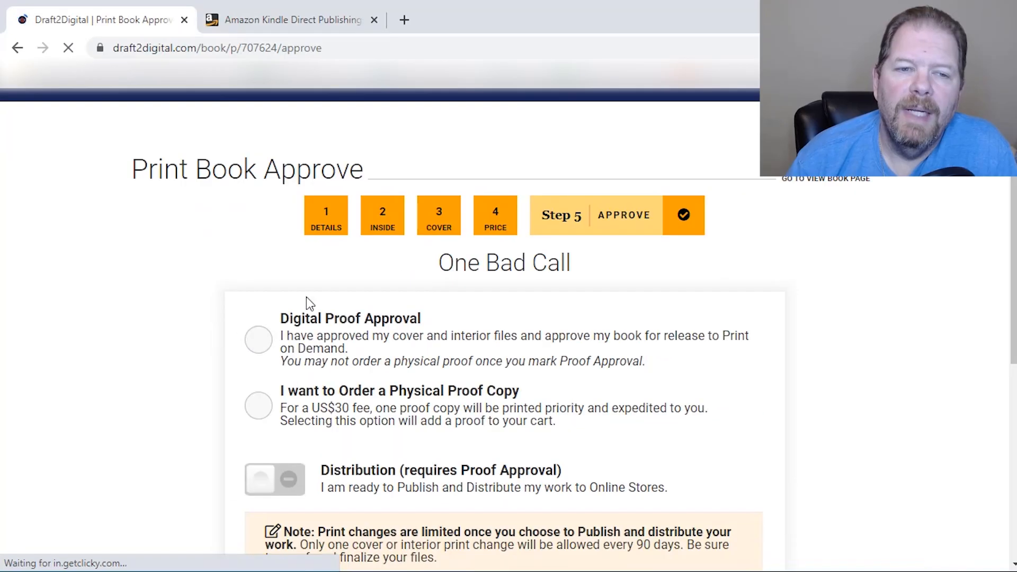
Choose Digital Proof Approval, enable Distribution to online stores, and submit the print book
left_click(269, 343)
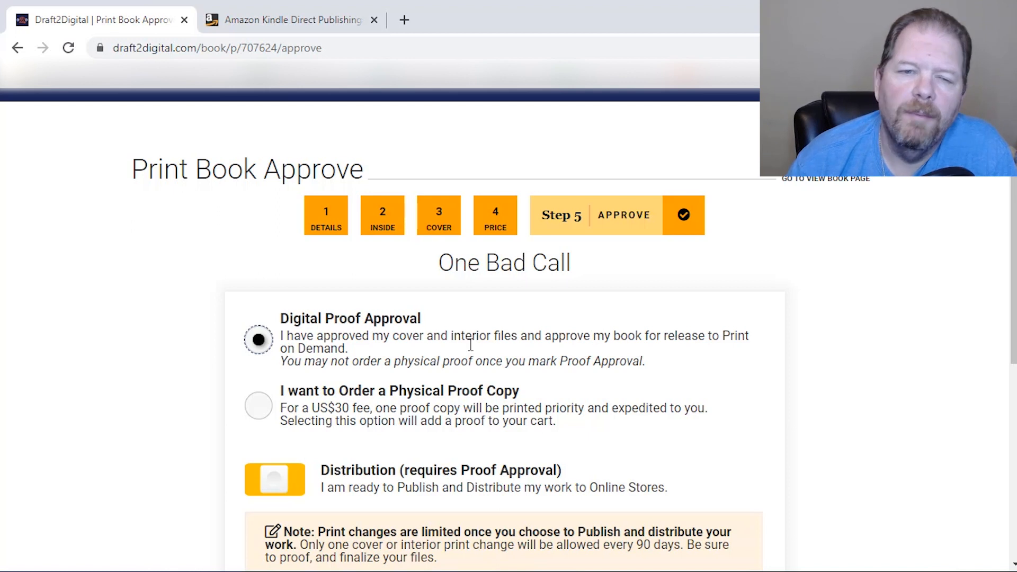
left_click(259, 407)
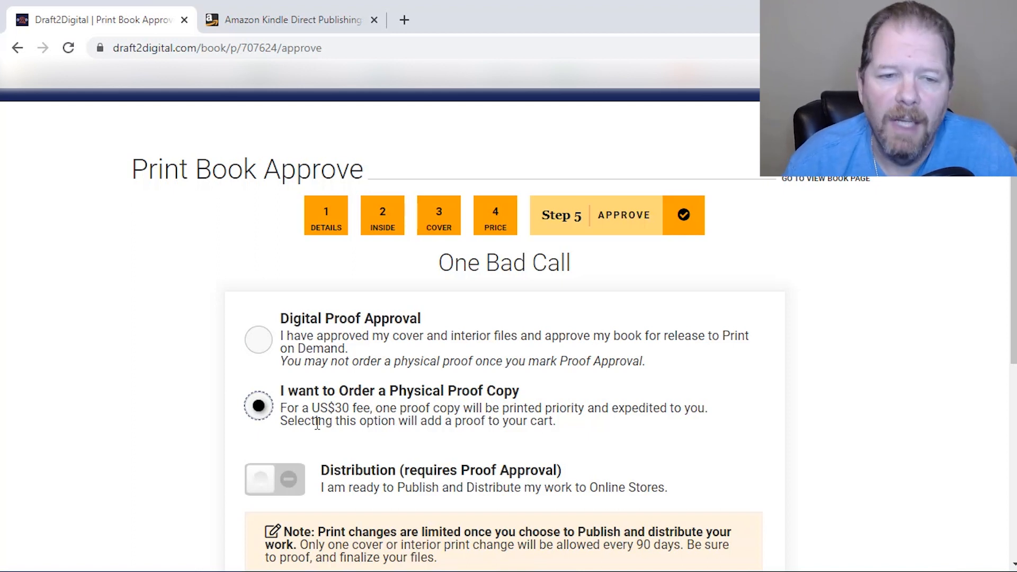
left_click(265, 342)
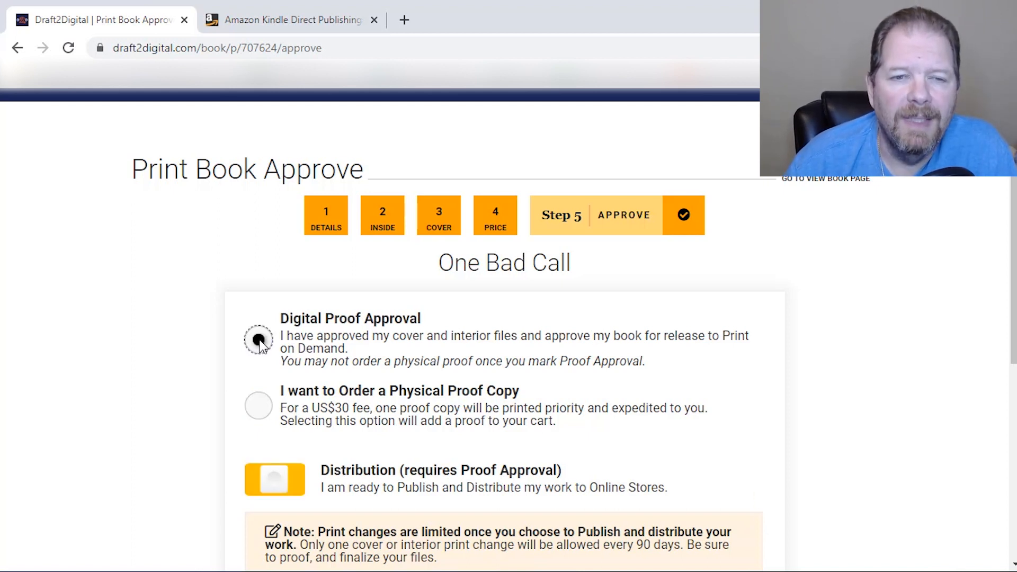
left_click(273, 488)
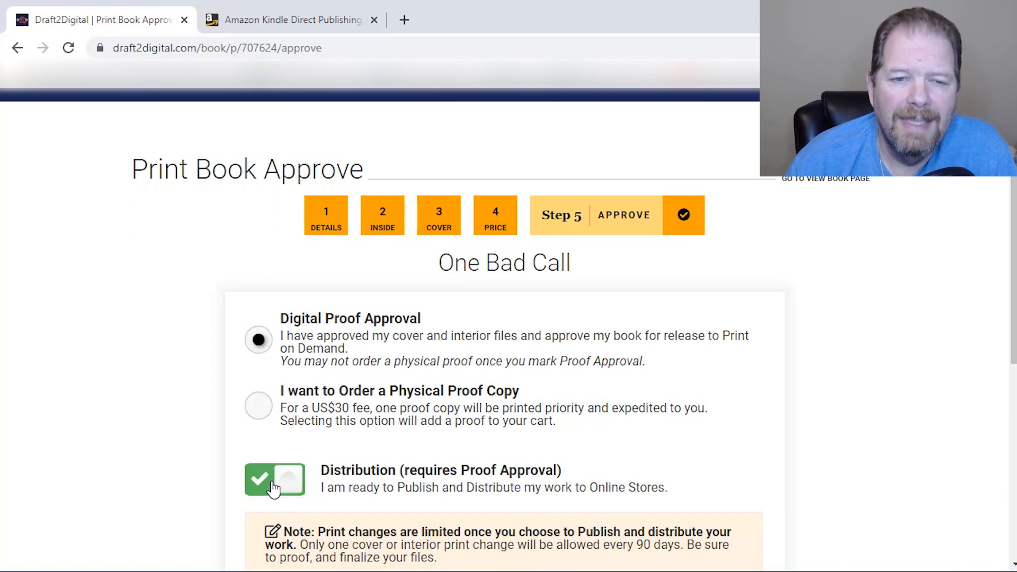
scroll(619, 453, "down", 3)
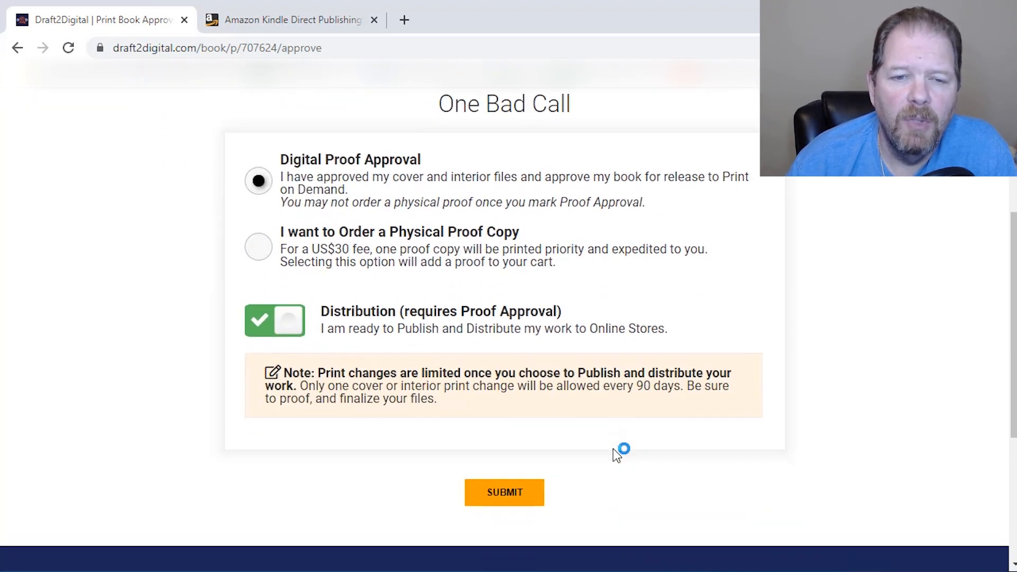
left_click(523, 492)
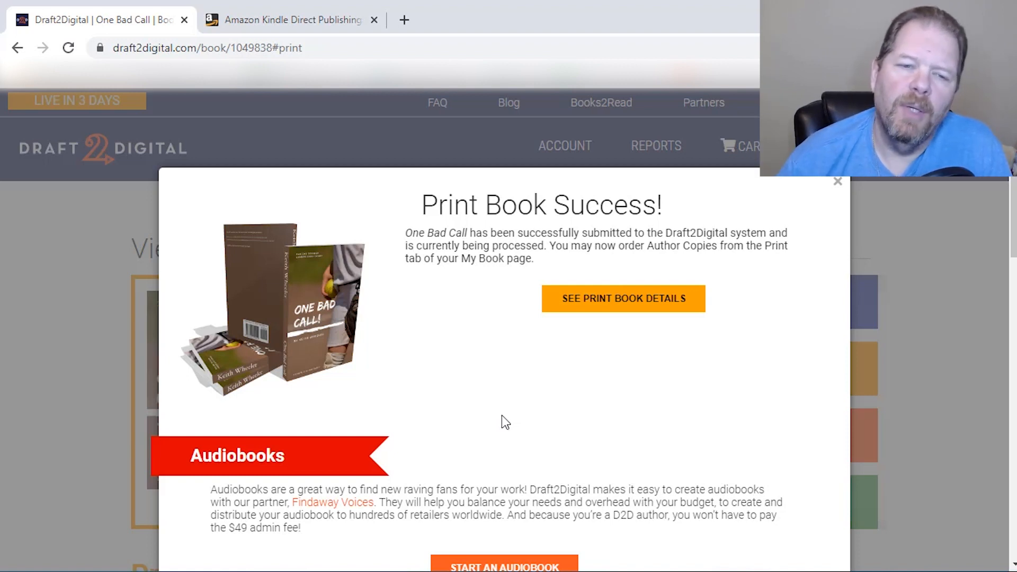
scroll(501, 415, "down", 3)
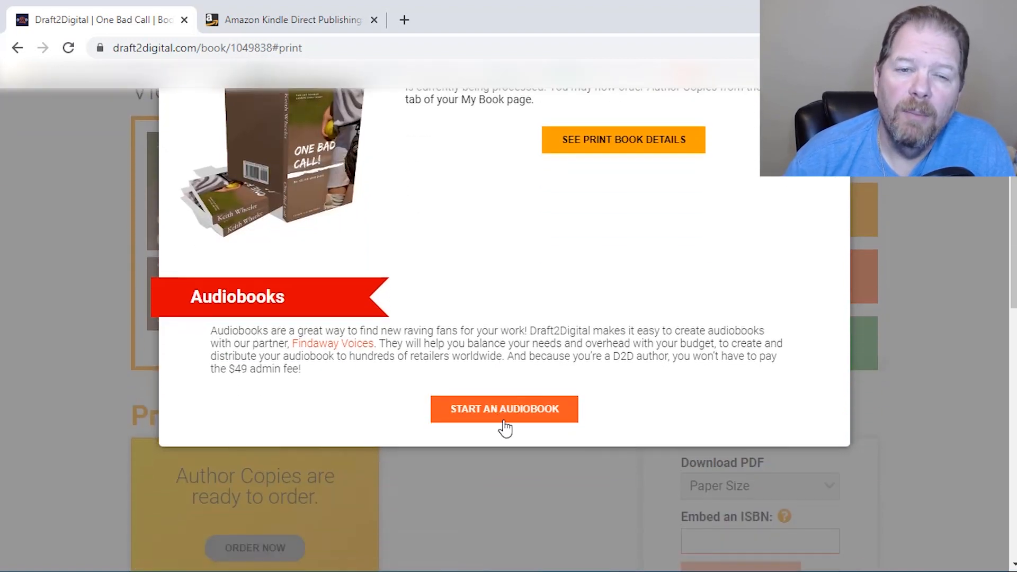